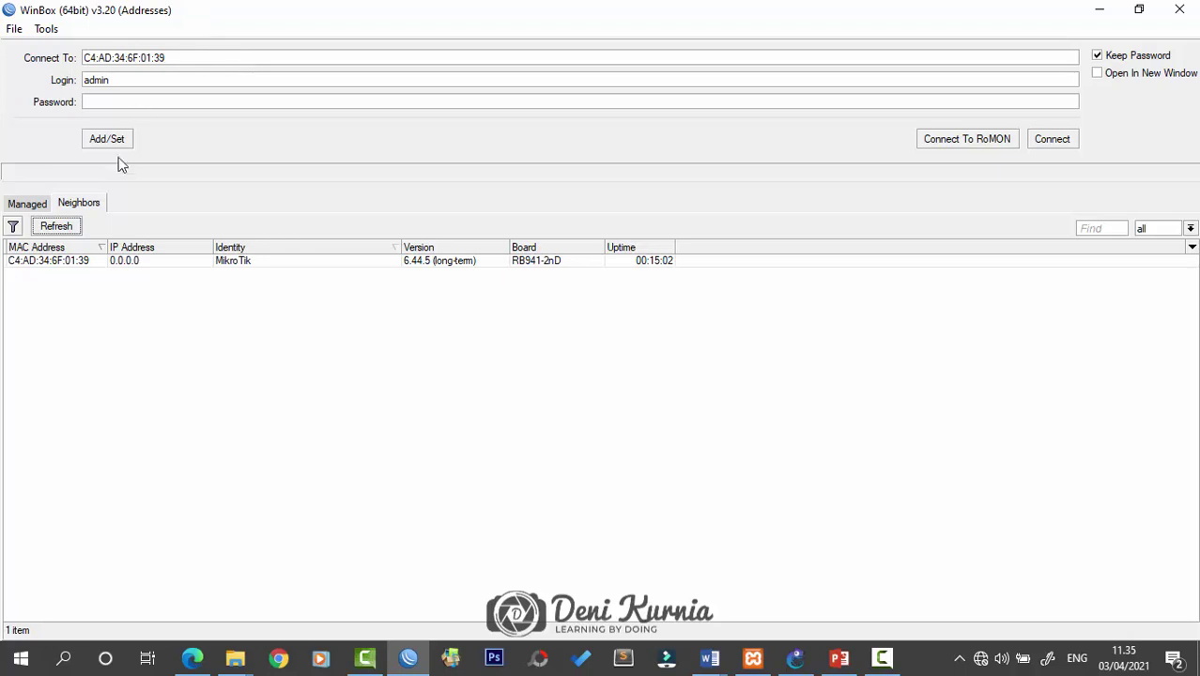
Connect WinBox to the MikroTik neighbour C4:AD:34:6F:01:39 and log in as admin
click(75, 262)
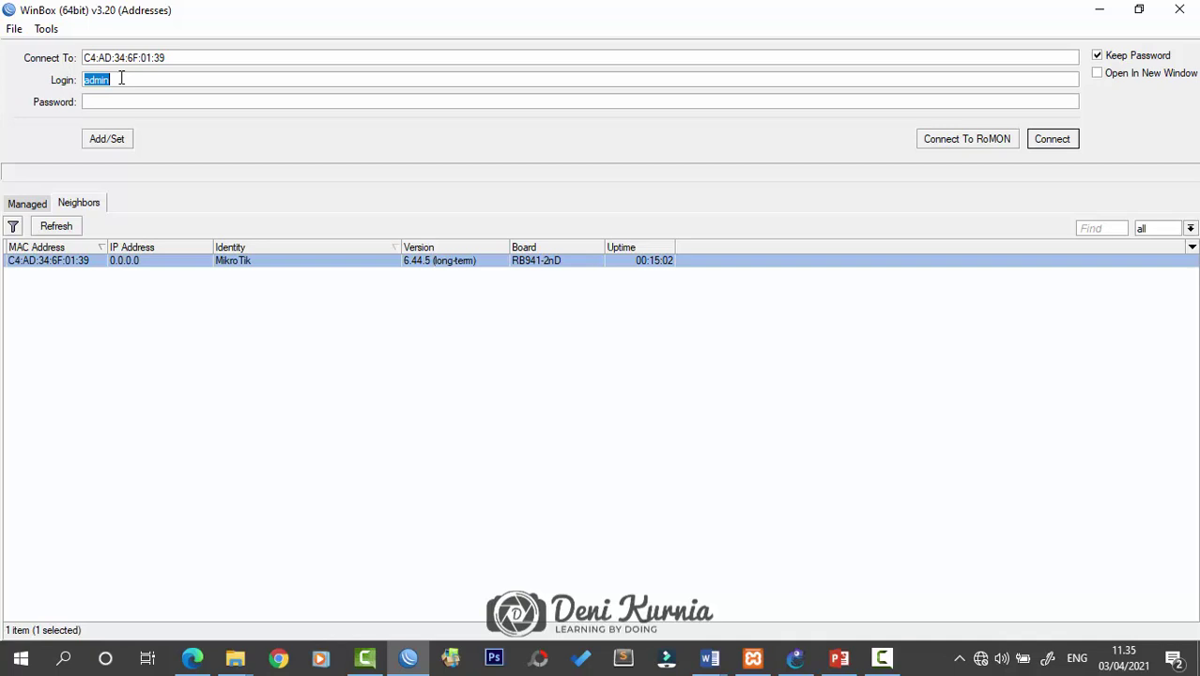
click(203, 101)
click(1066, 146)
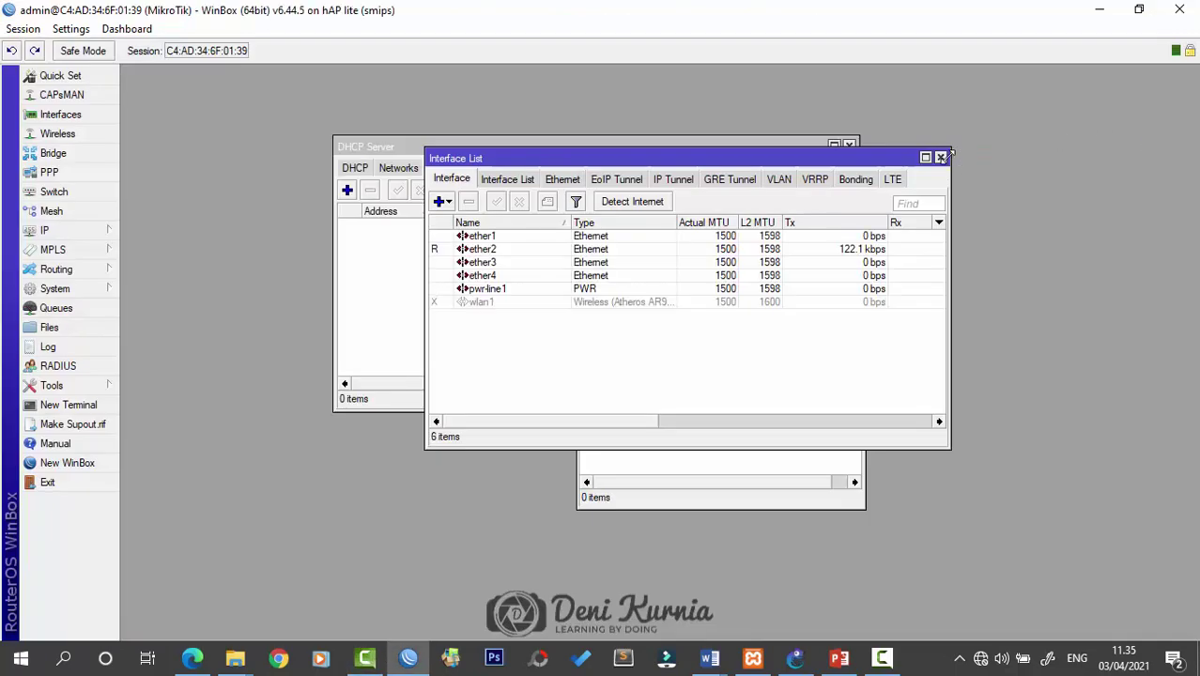
Close the DHCP Server and Address List windows, shift the Interface List left, and show the Mikrotik presentation
click(396, 149)
click(849, 148)
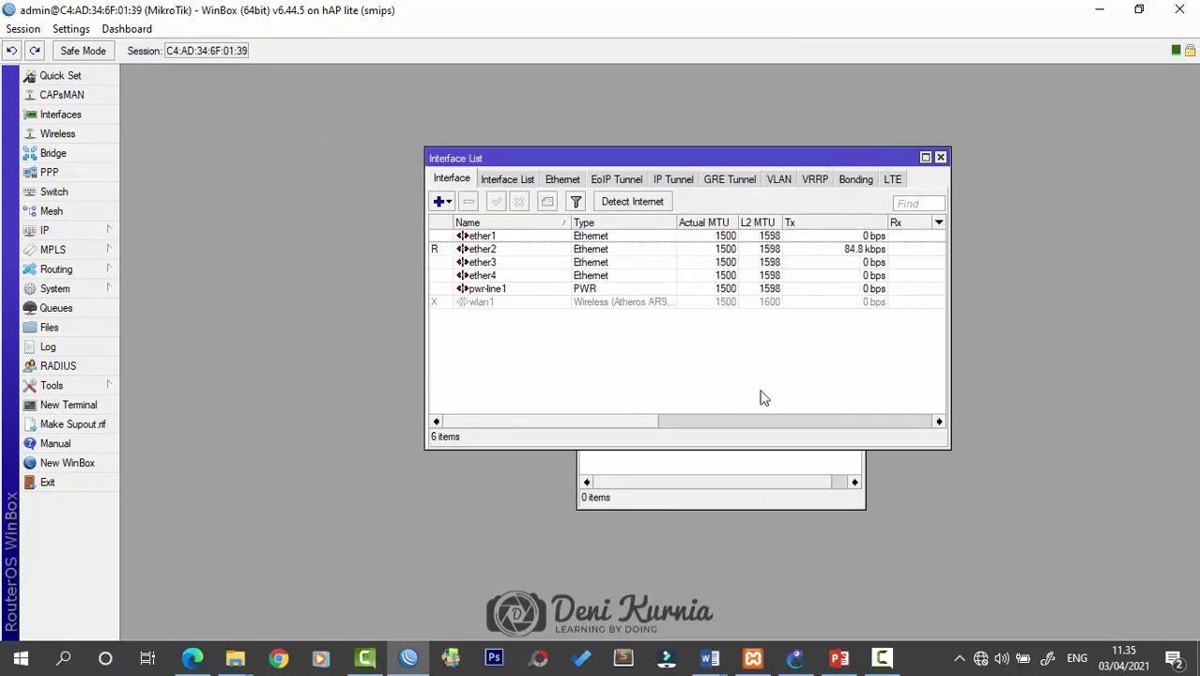
click(718, 461)
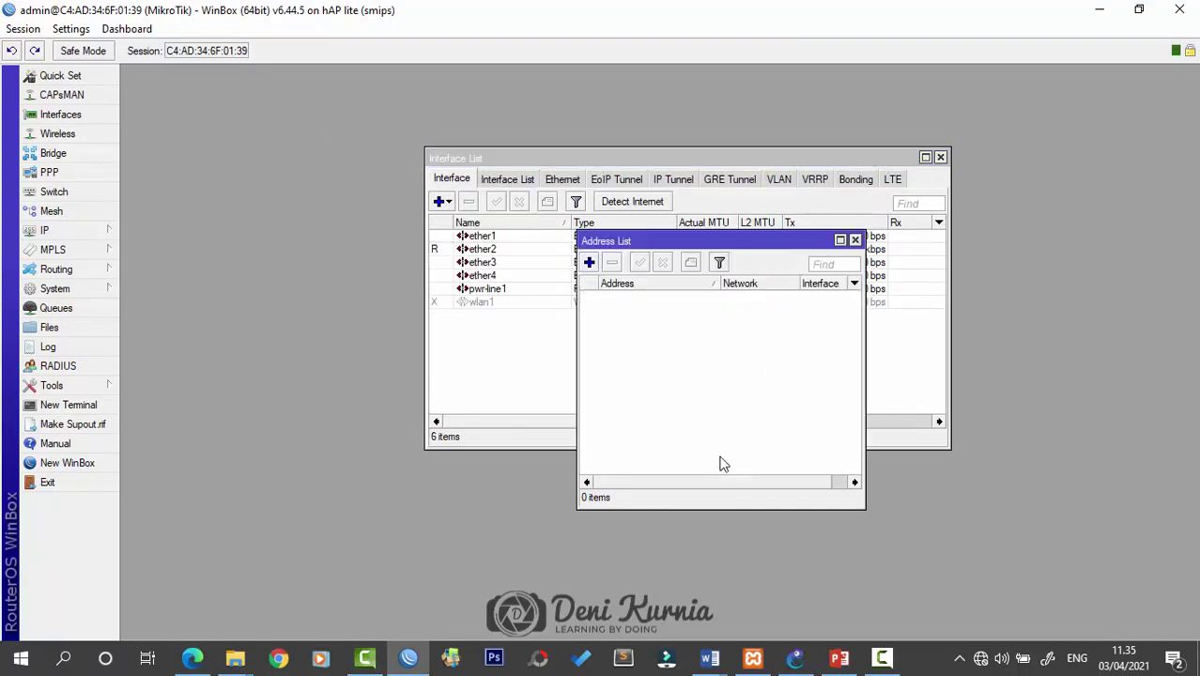
click(854, 240)
drag(806, 163, 749, 162)
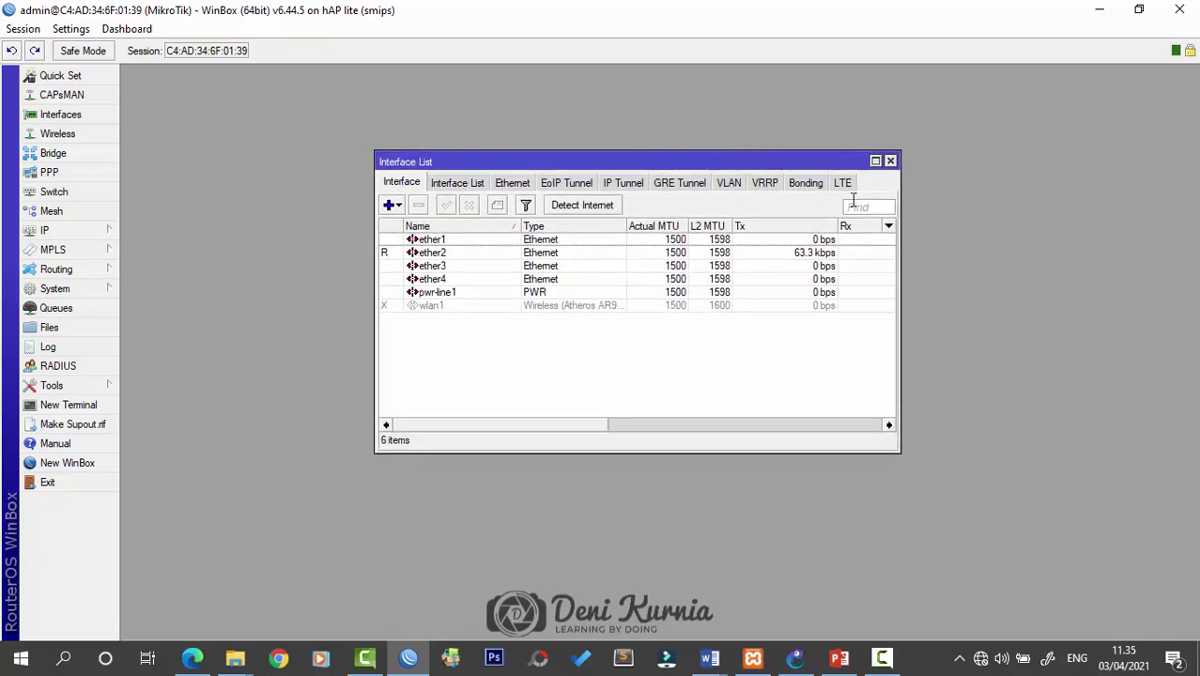
click(839, 661)
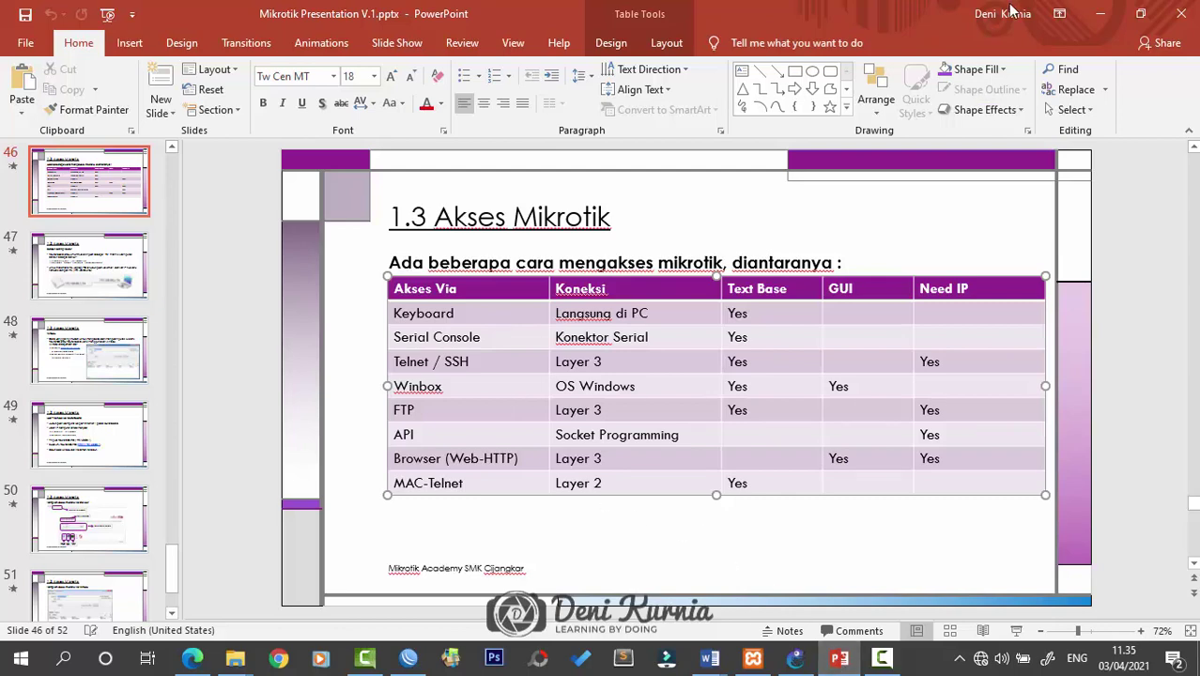
Minimize the Mikrotik presentation and the Modul Mikrotik Deni folder
click(1099, 14)
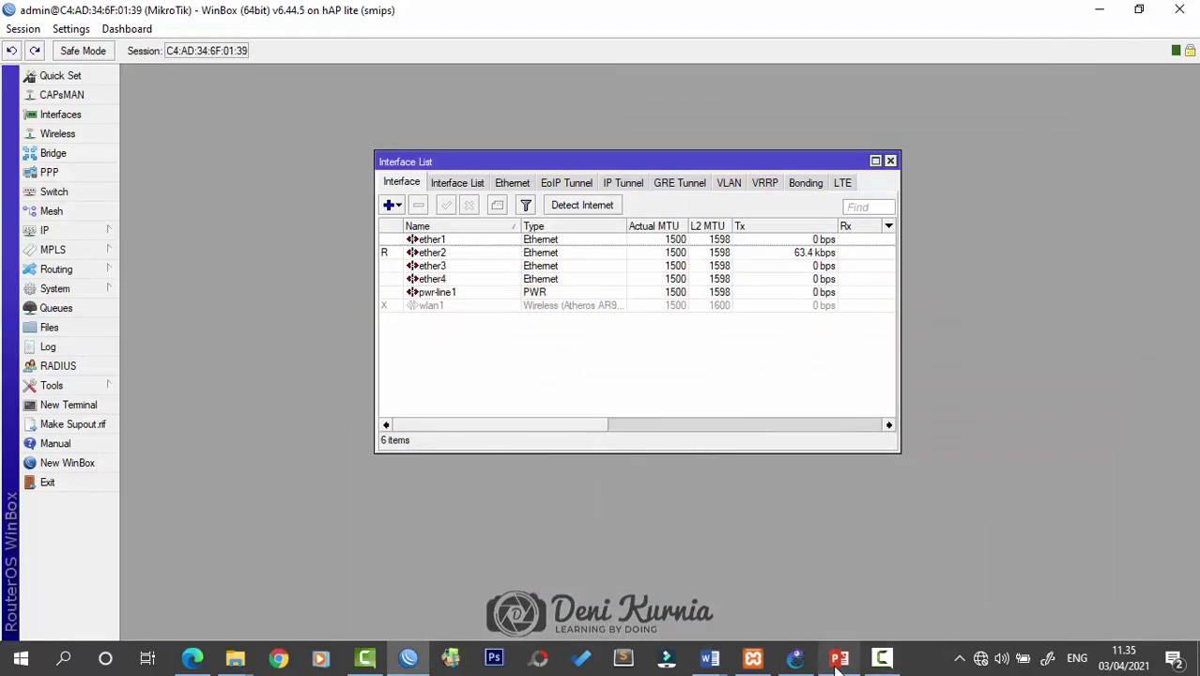
mouse_move(838, 664)
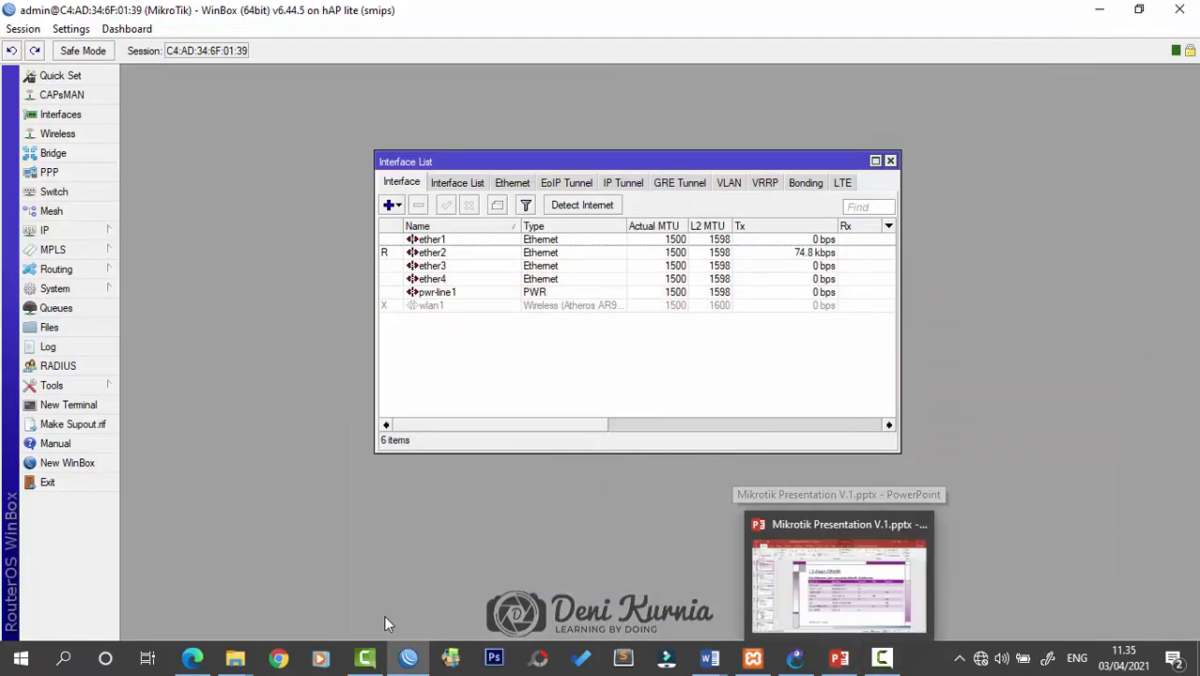
mouse_move(235, 657)
click(638, 574)
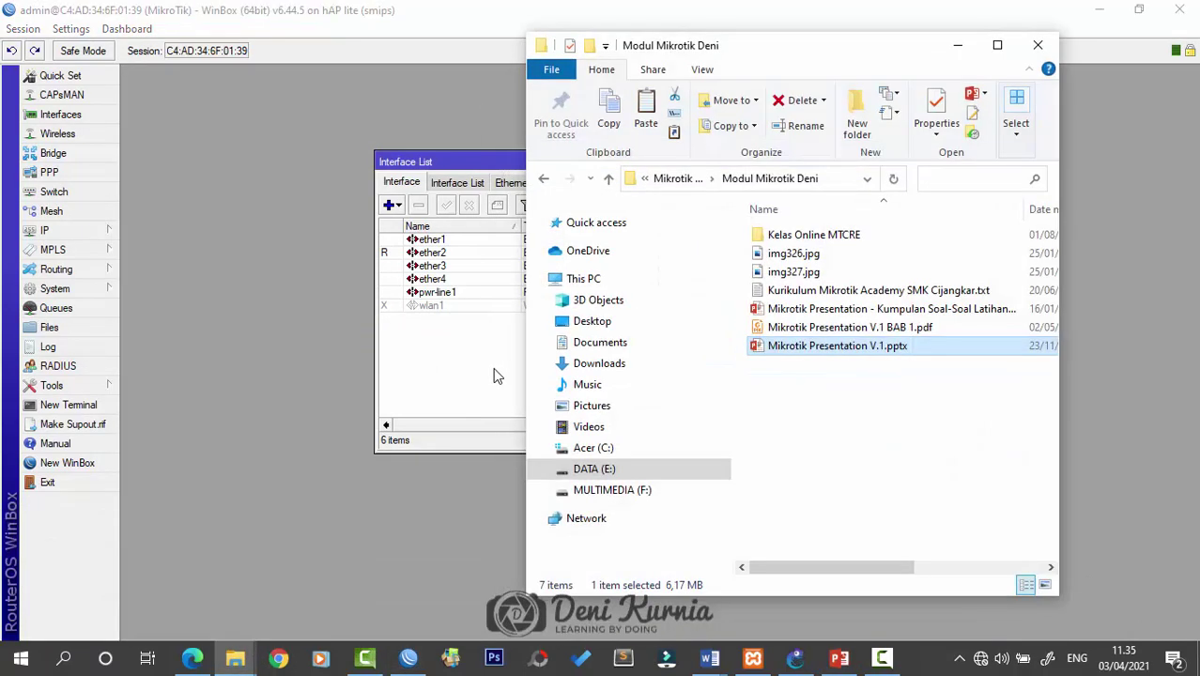
click(957, 45)
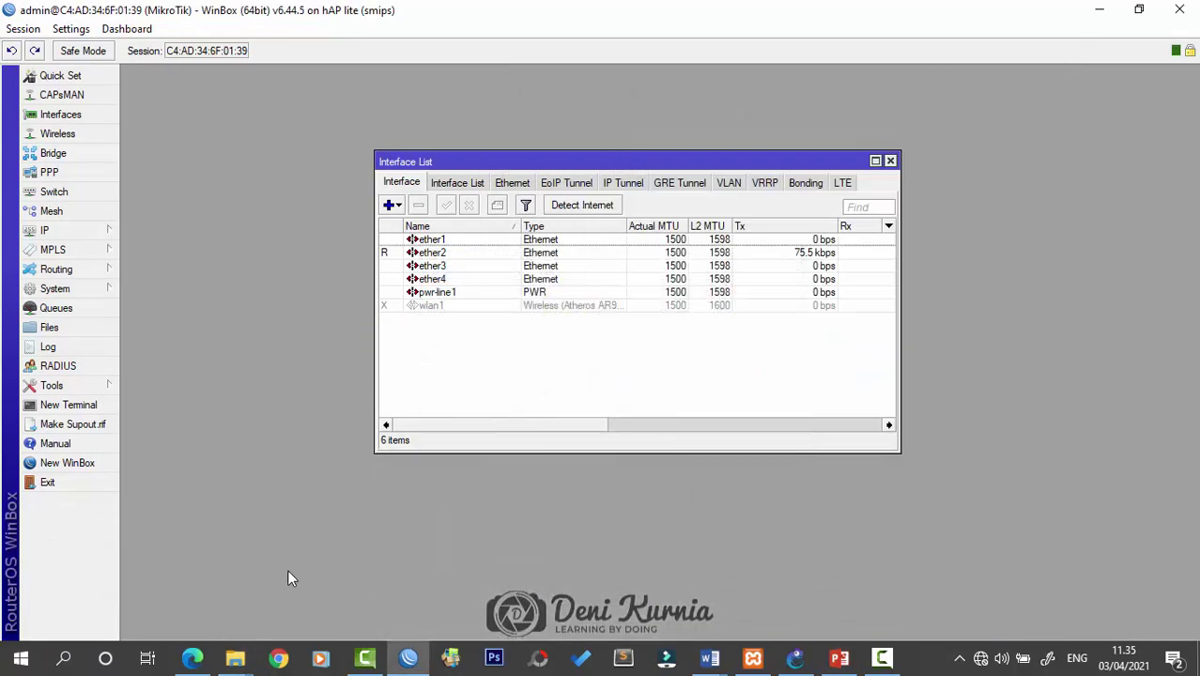
Open the Program Mikrotik folder and launch putty.exe
mouse_move(234, 657)
click(451, 577)
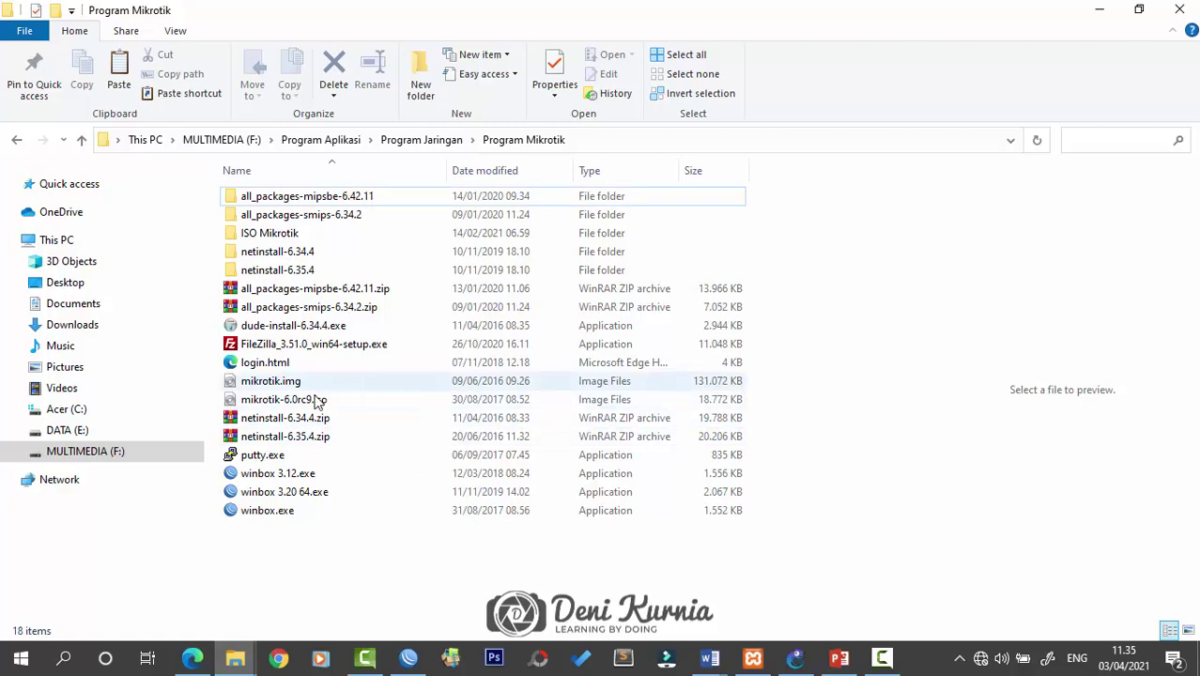
click(301, 455)
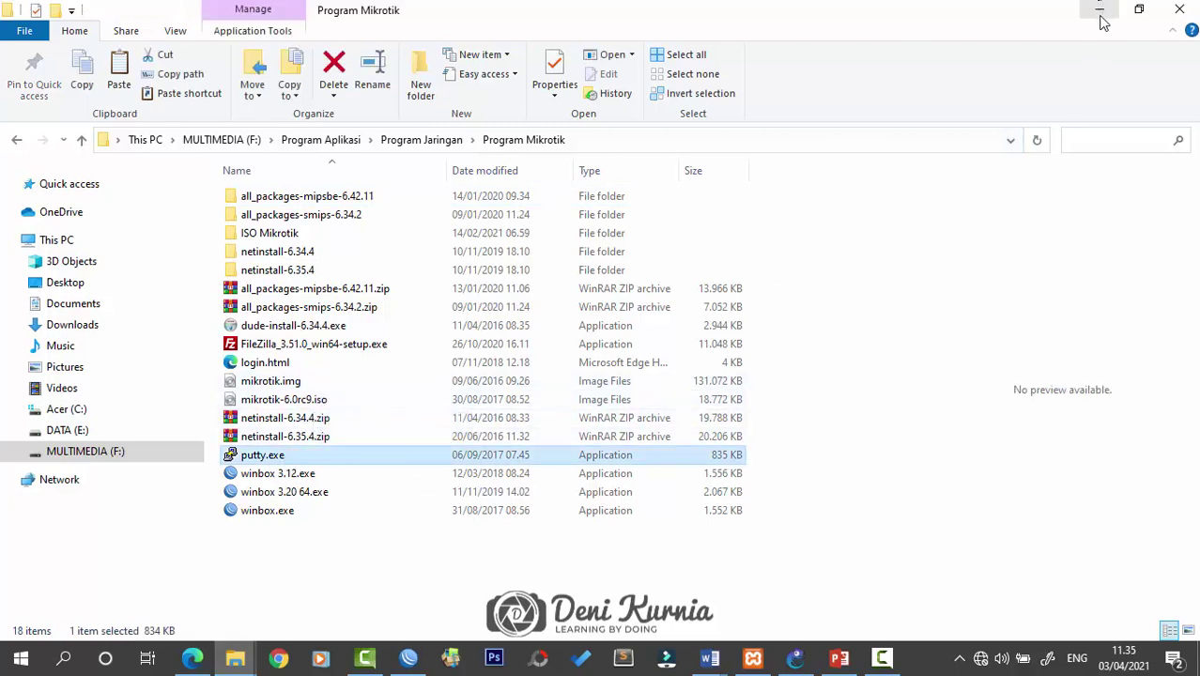
double_click(293, 458)
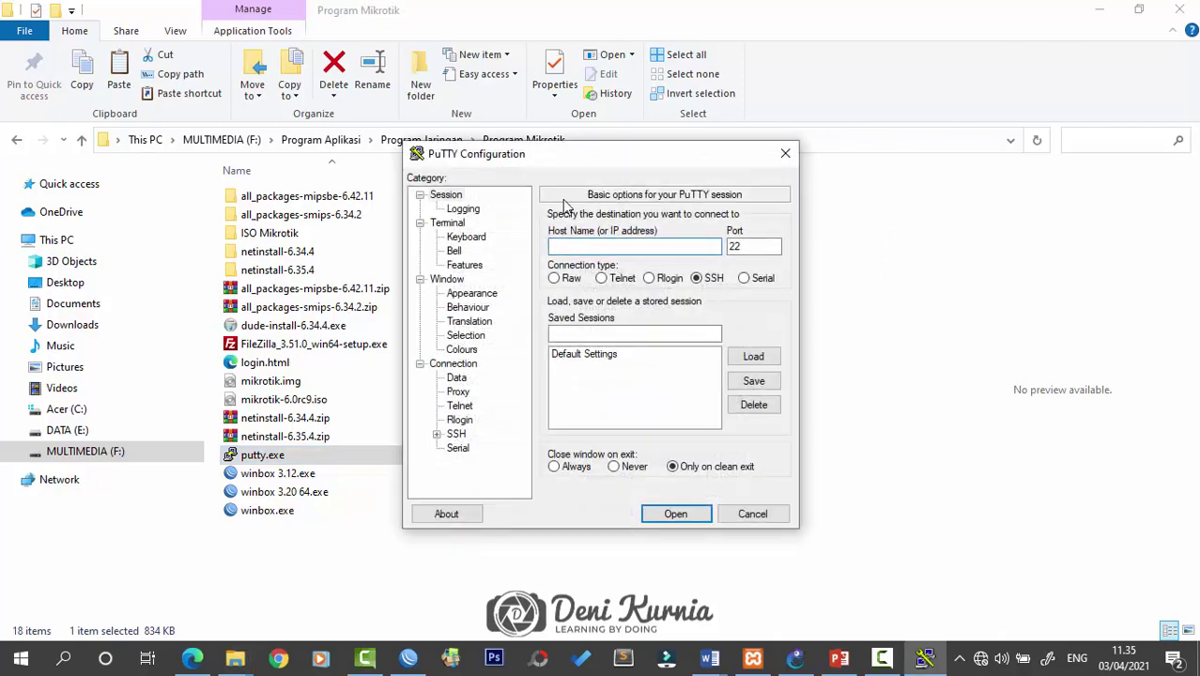
Check the Mikrotik presentation, then cancel the PuTTY Configuration dialog without connecting
click(1098, 10)
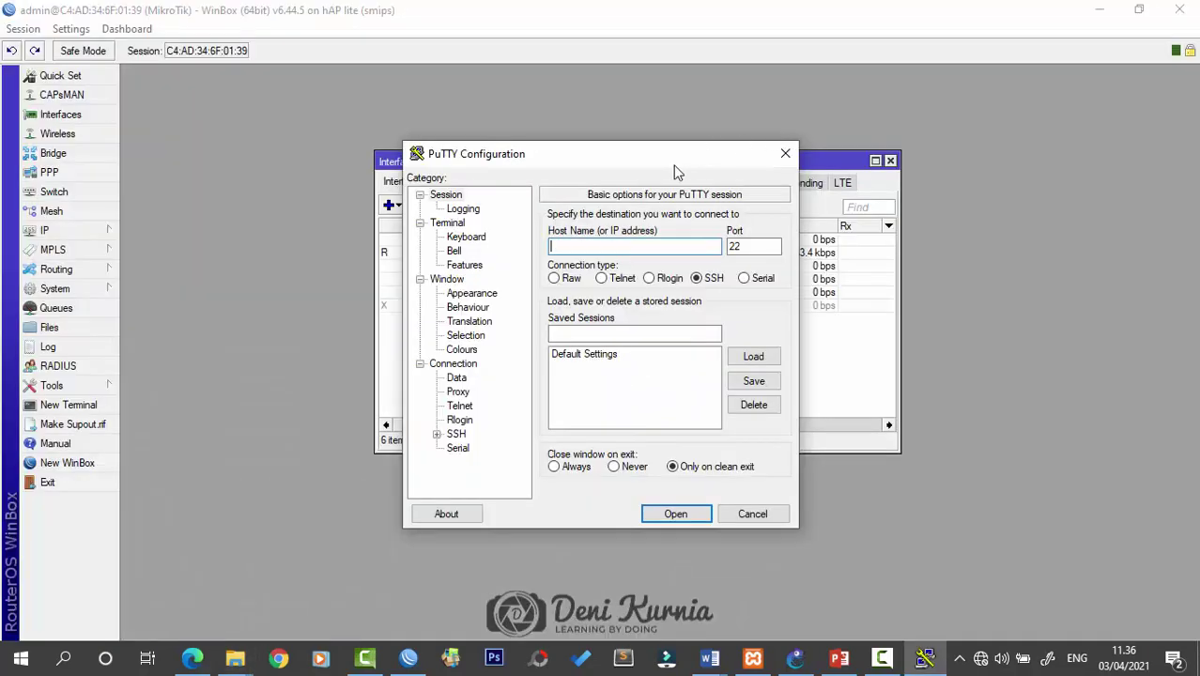
drag(672, 171, 519, 186)
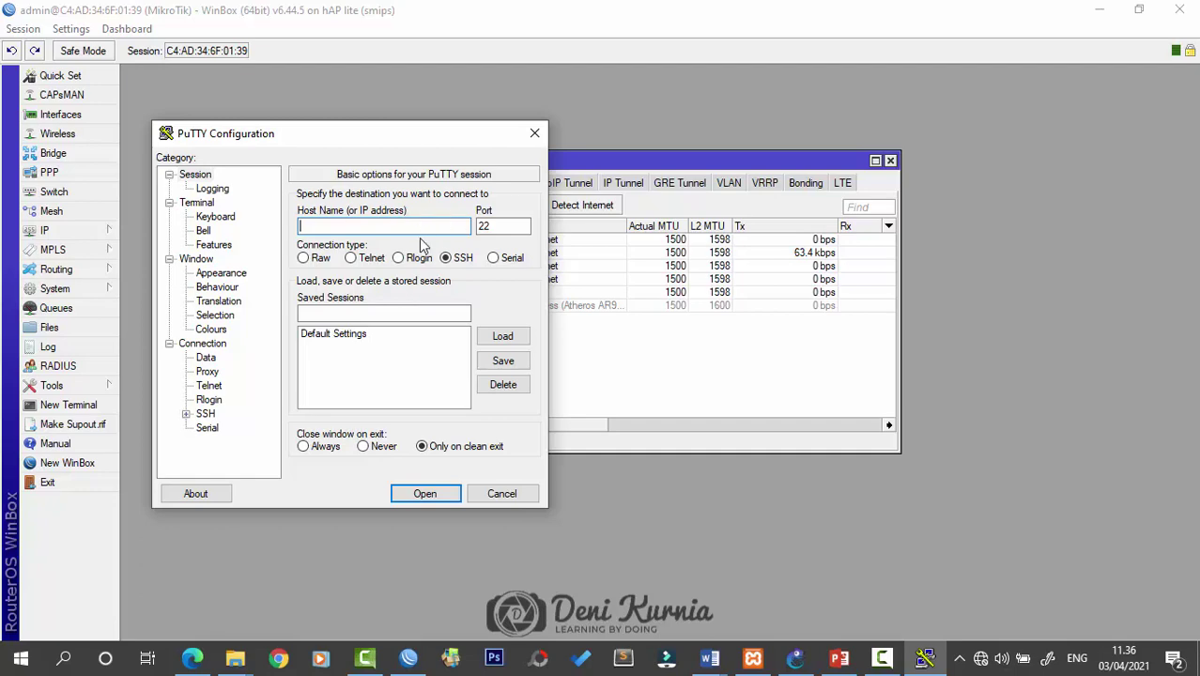
click(839, 659)
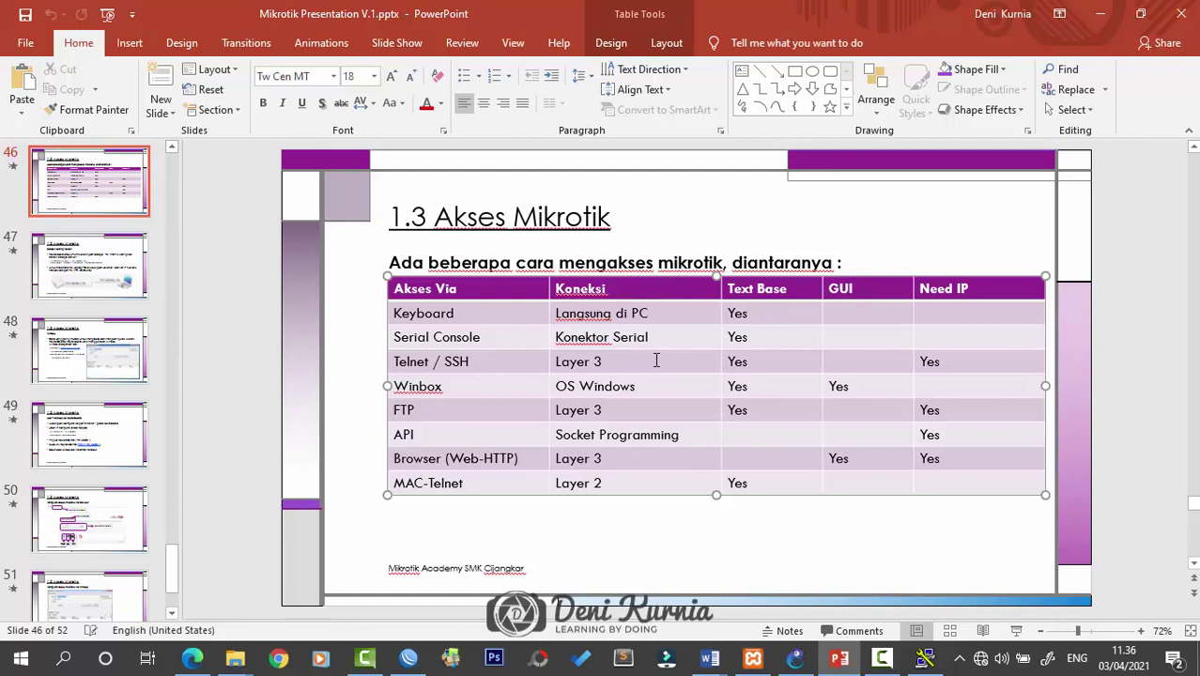
click(1093, 15)
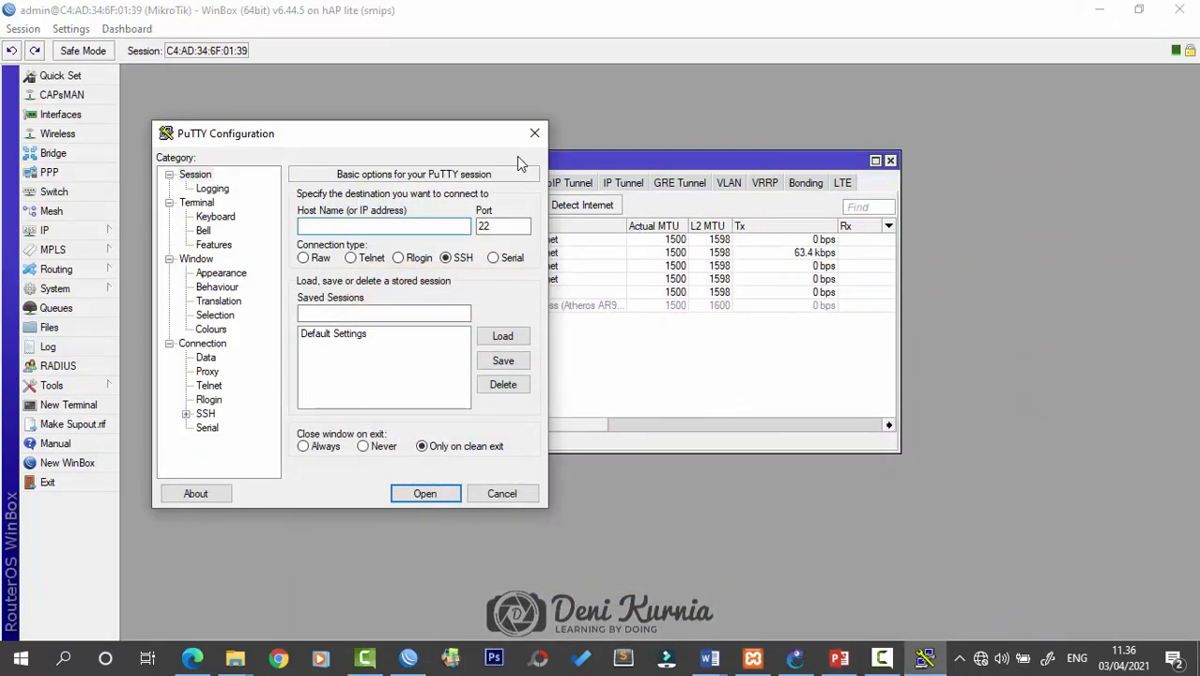
drag(465, 141, 803, 200)
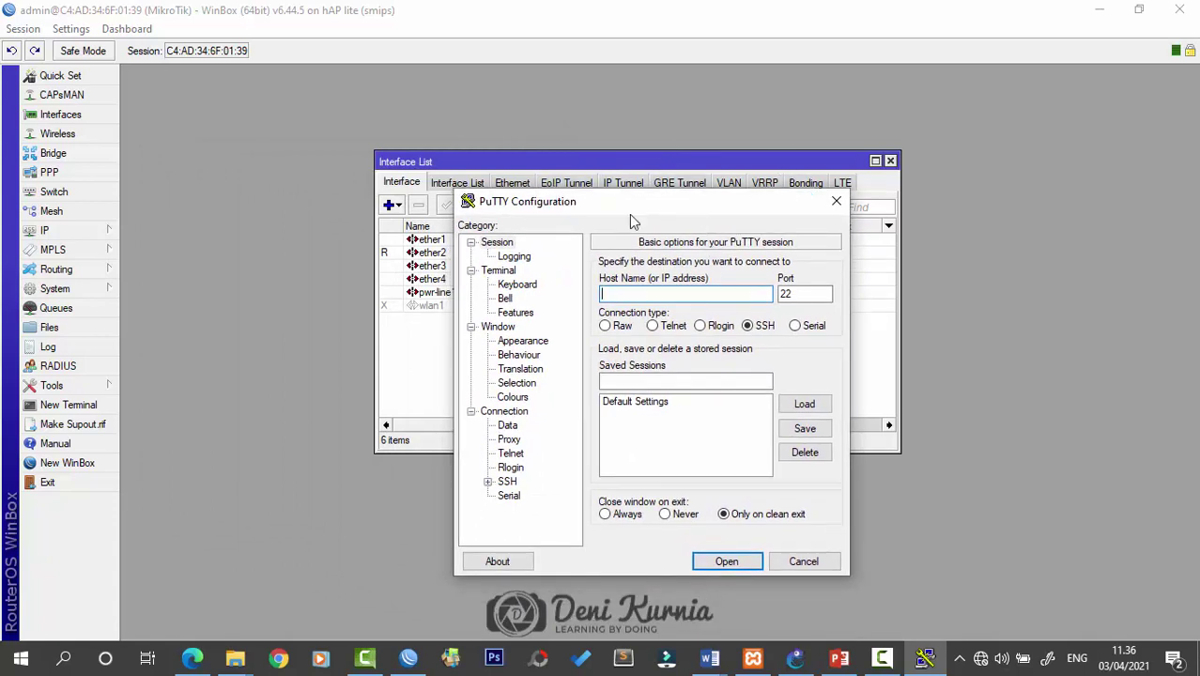
click(837, 200)
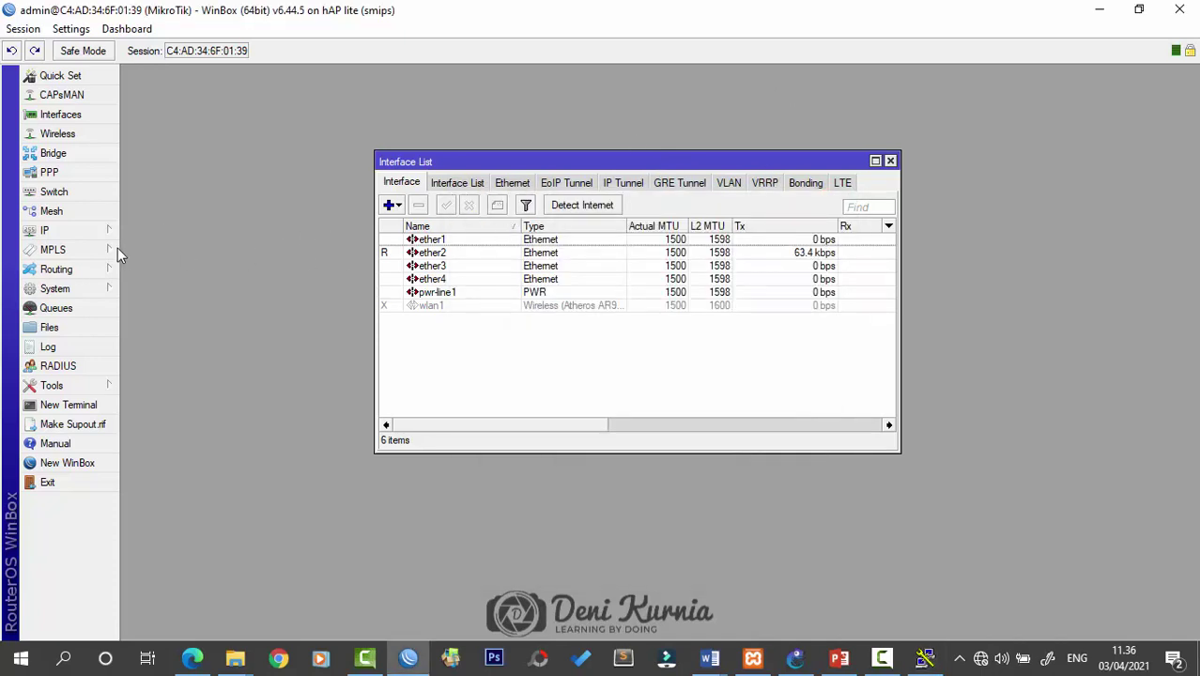
With ether2 selected, open the IP Address List window
click(447, 256)
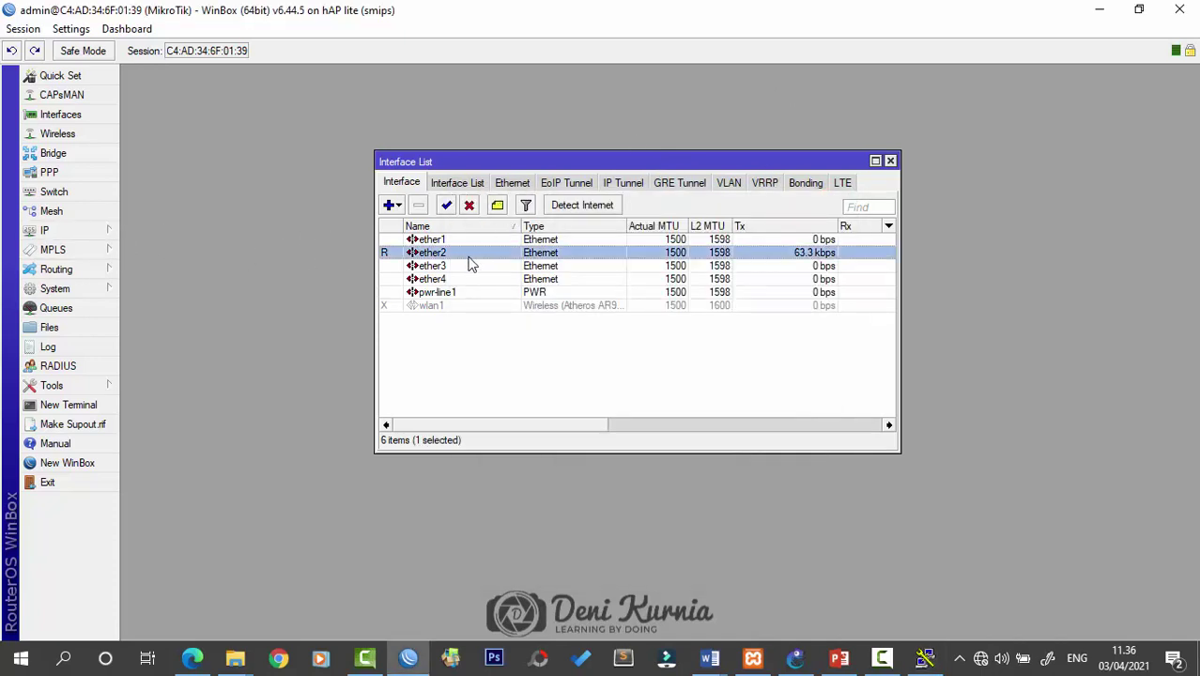
click(110, 232)
click(226, 229)
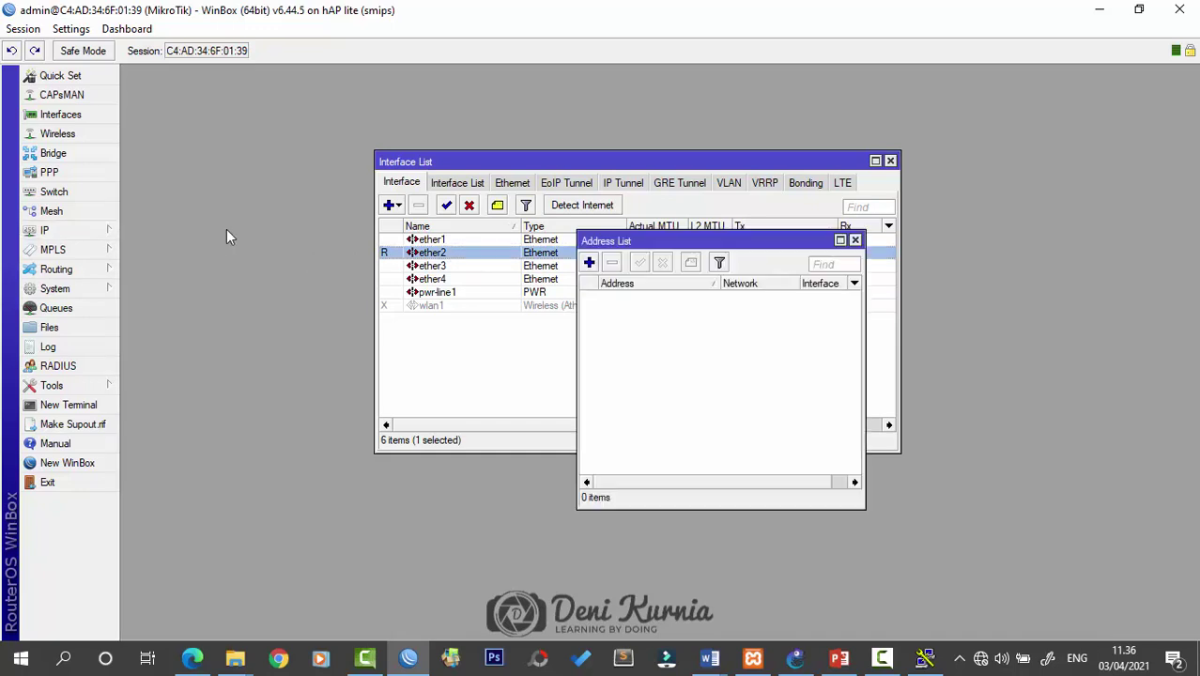
drag(603, 242, 521, 250)
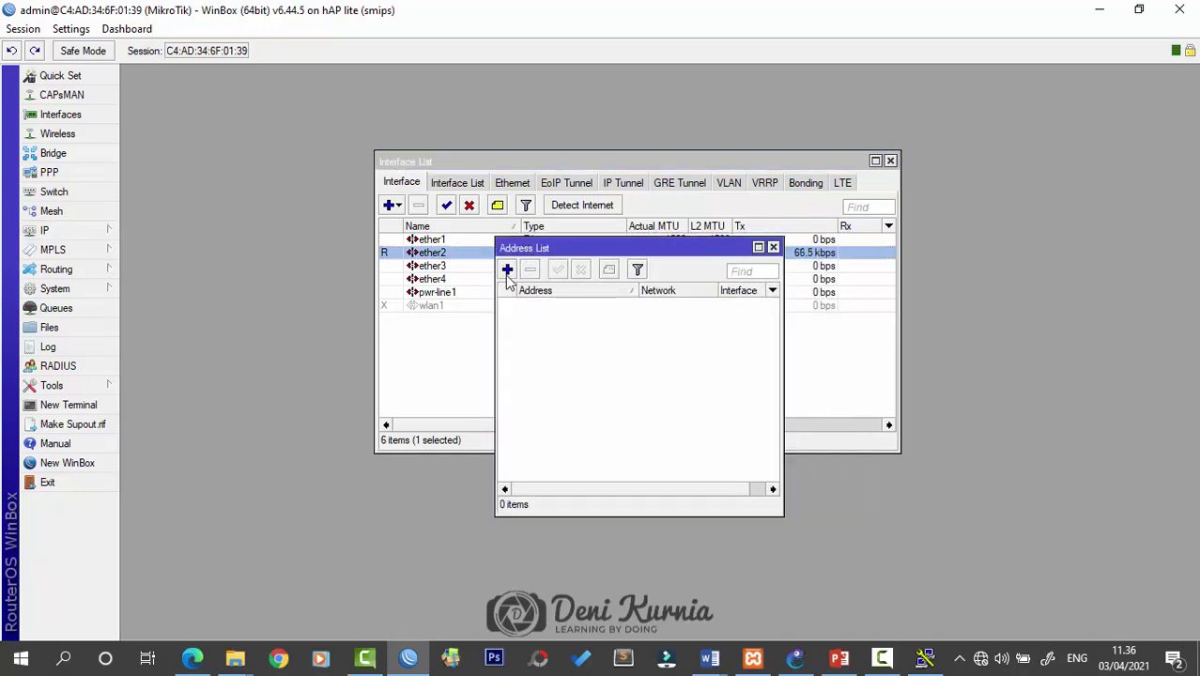
Add address 192.168.10.1/24 on interface ether2, apply it and confirm
click(507, 269)
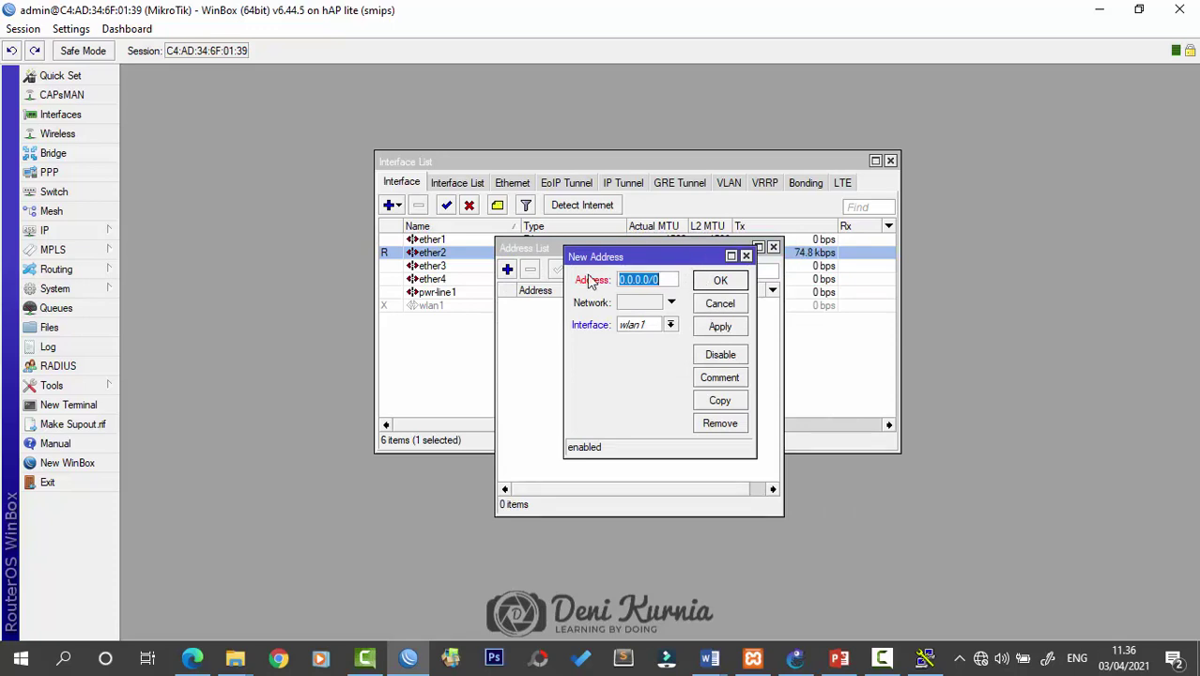
drag(673, 262, 654, 276)
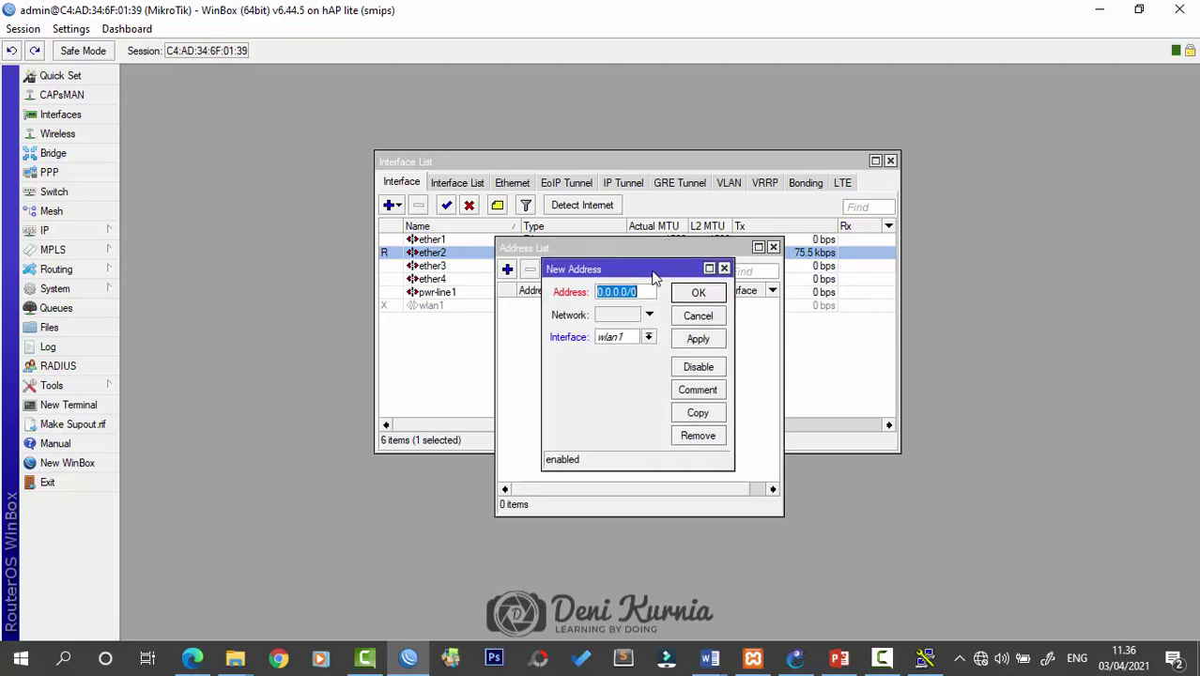
text(192.168.10.1)
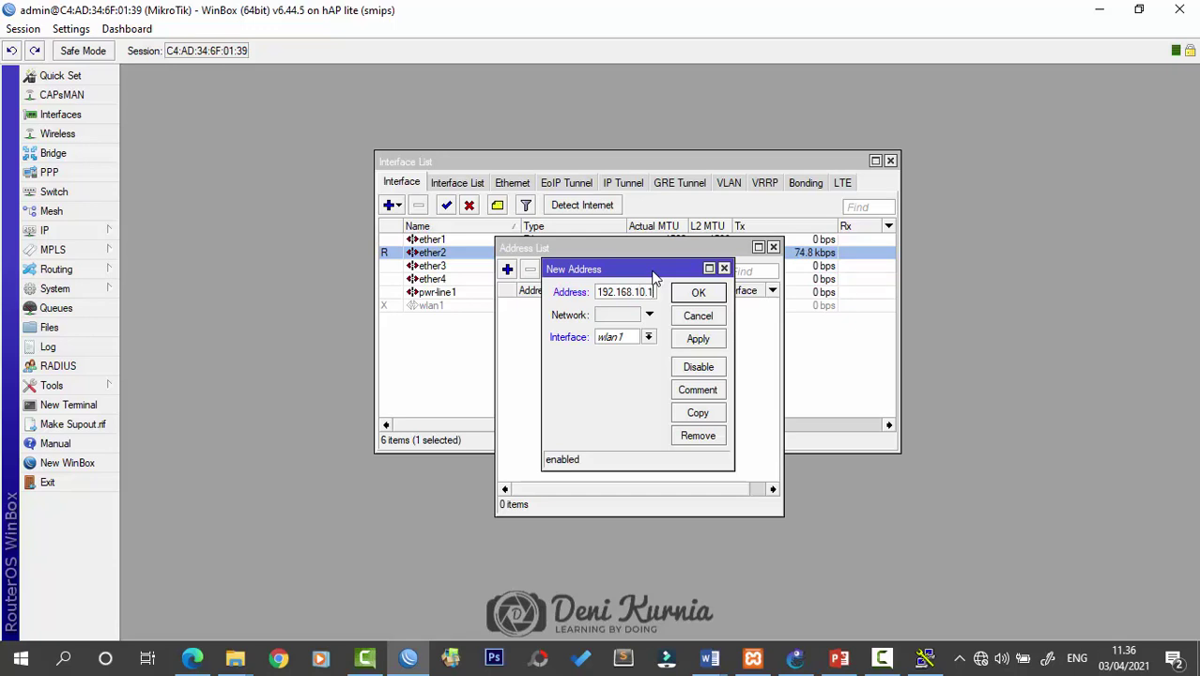
text(/24)
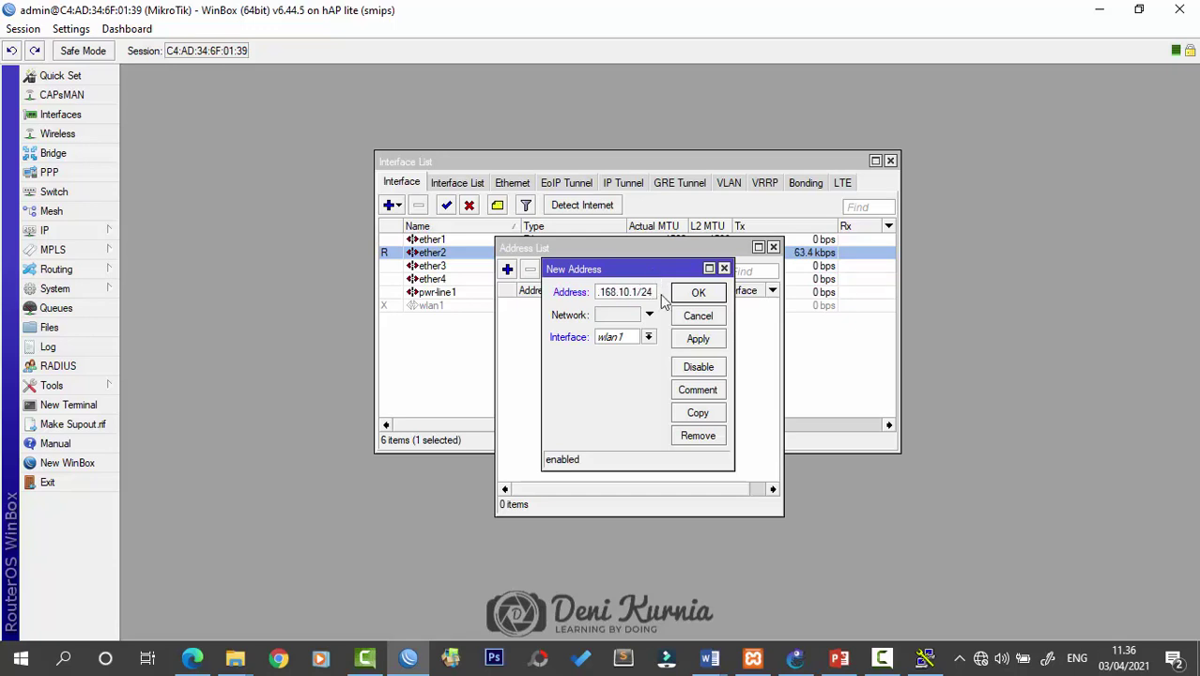
click(648, 336)
click(630, 363)
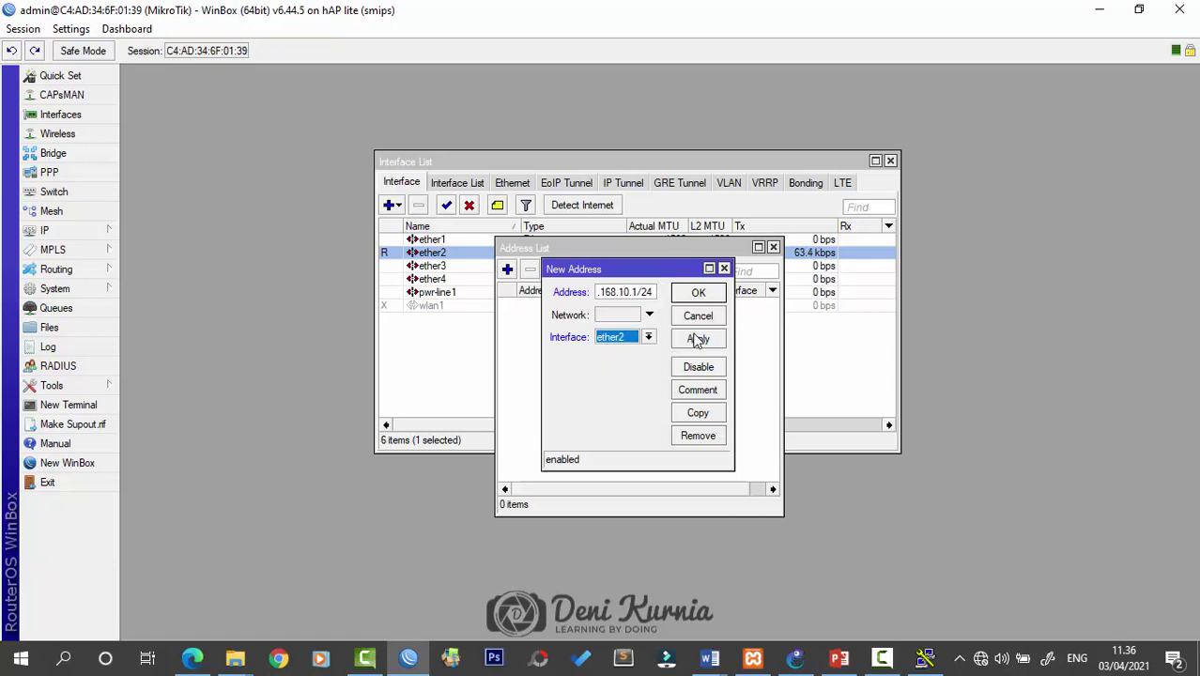
click(697, 340)
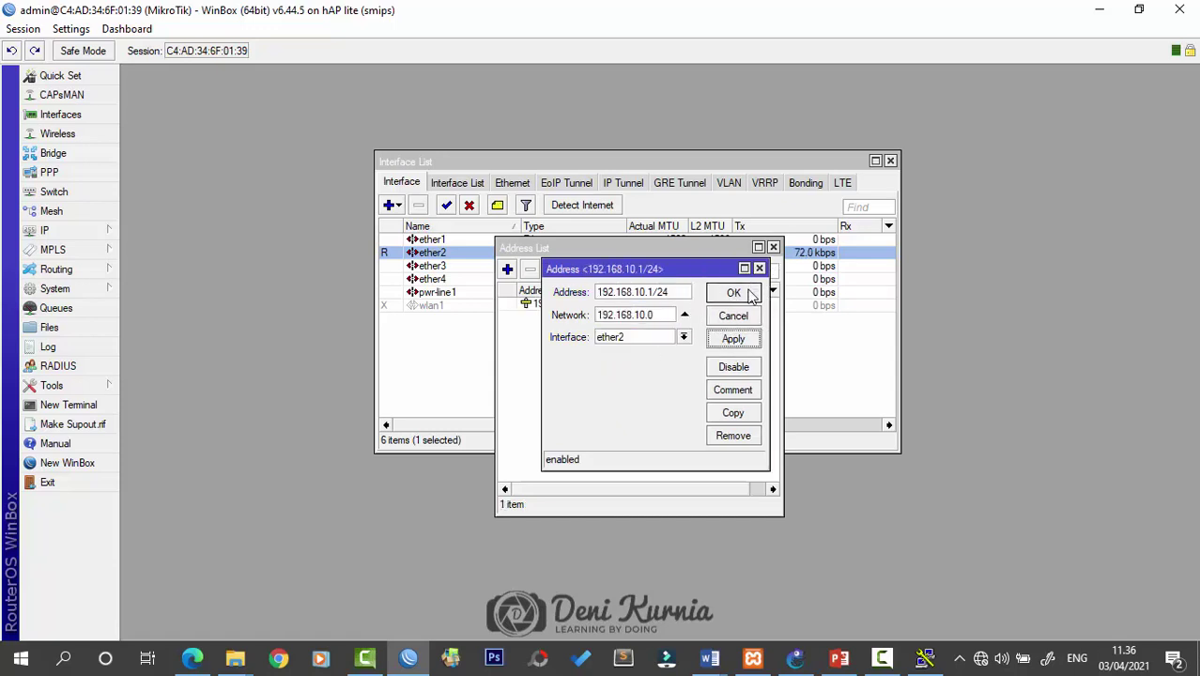
click(733, 292)
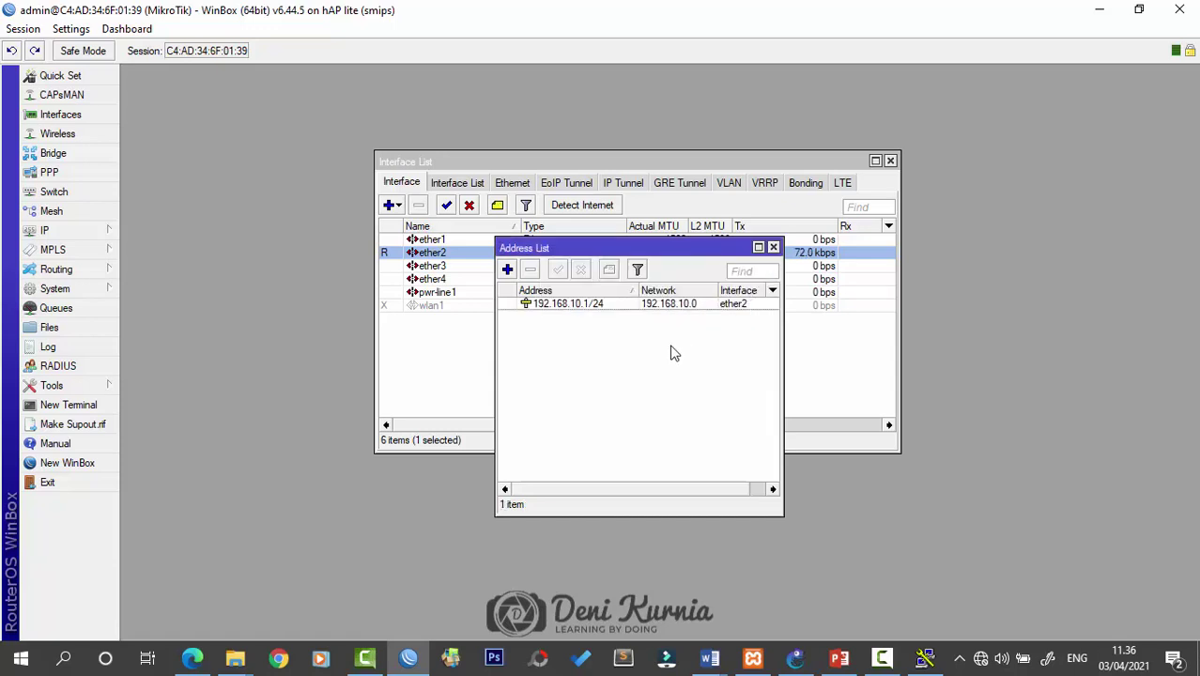
Open Network & Internet settings and go to the network adapters list
click(979, 659)
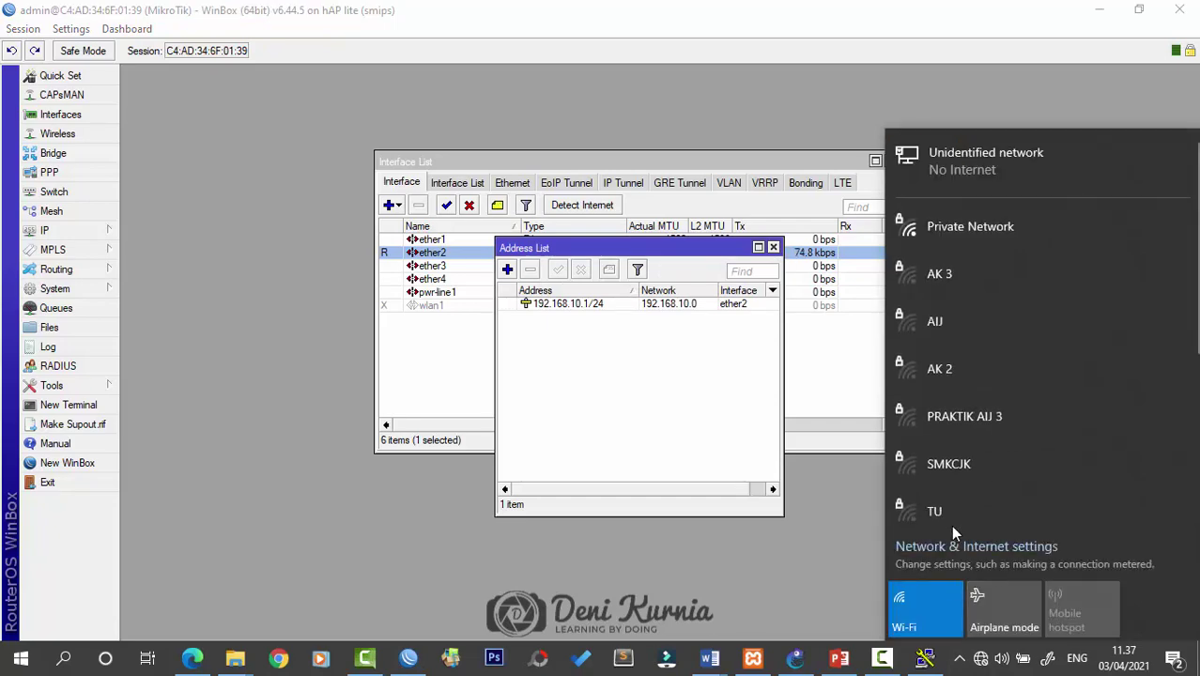
click(950, 524)
click(951, 546)
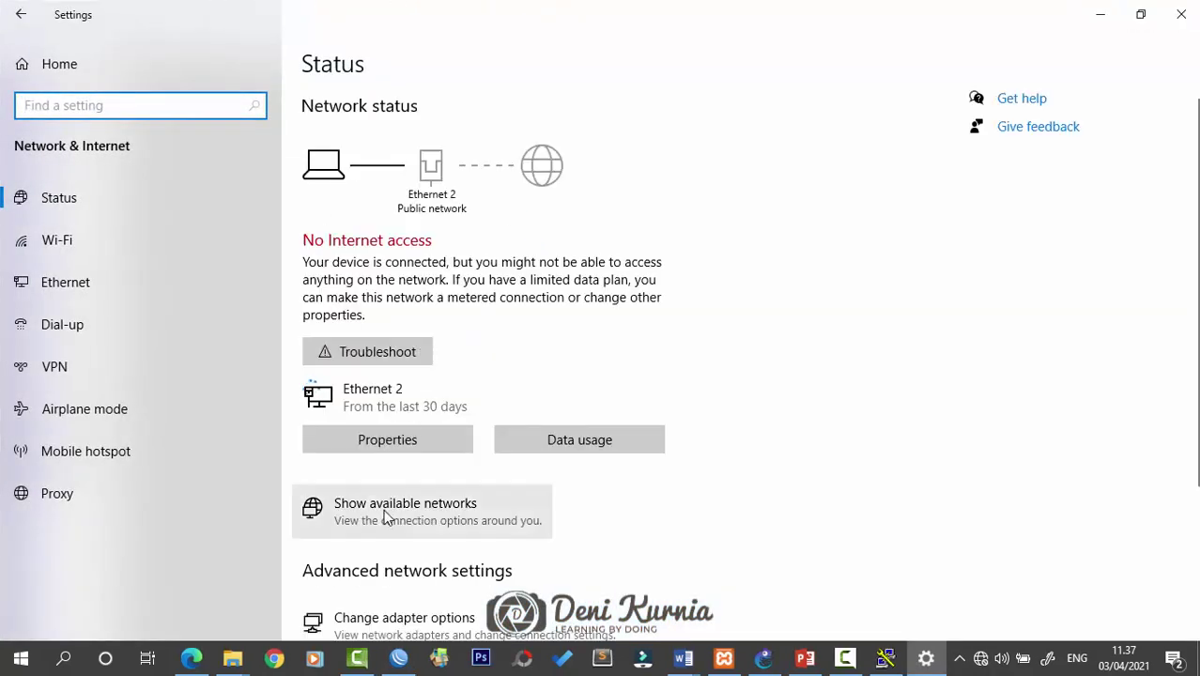
click(387, 518)
click(407, 463)
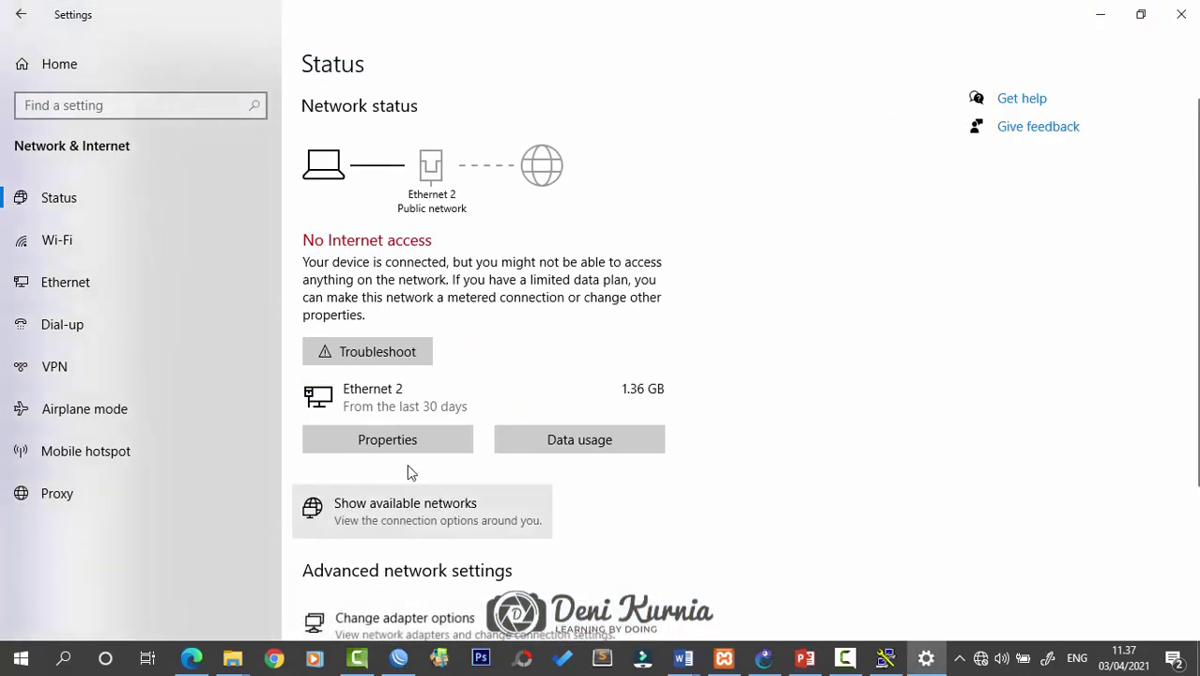
click(404, 617)
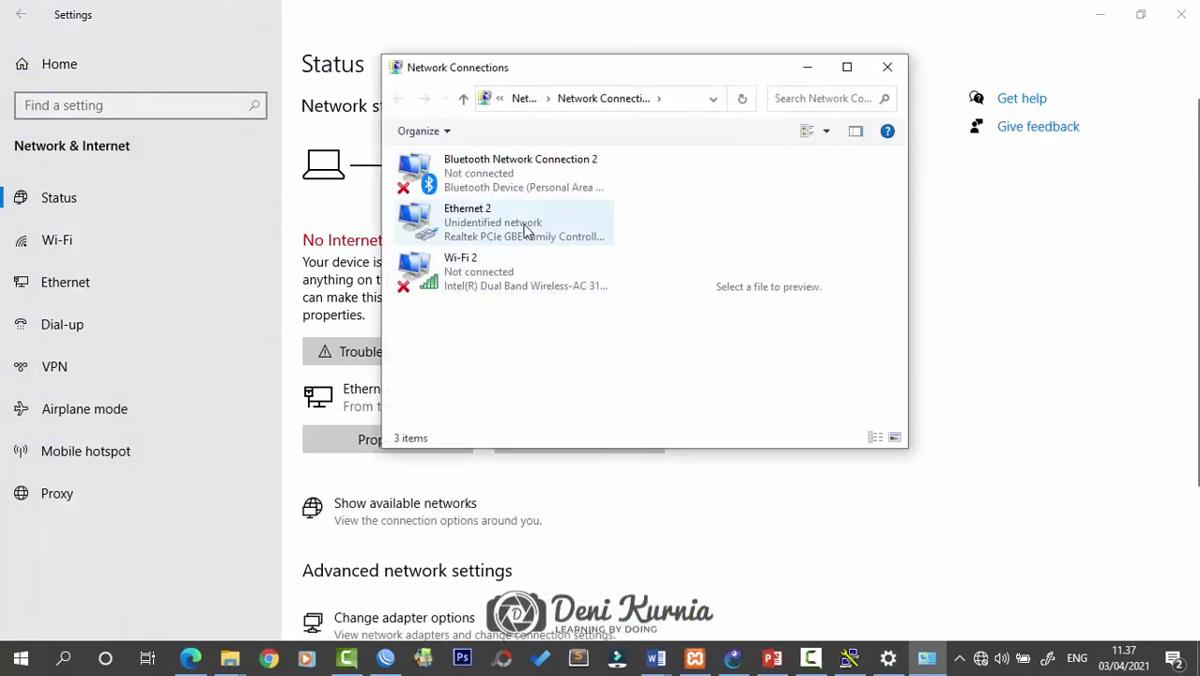
Open the IPv4 properties of the Ethernet 2 adapter
double_click(526, 232)
click(494, 471)
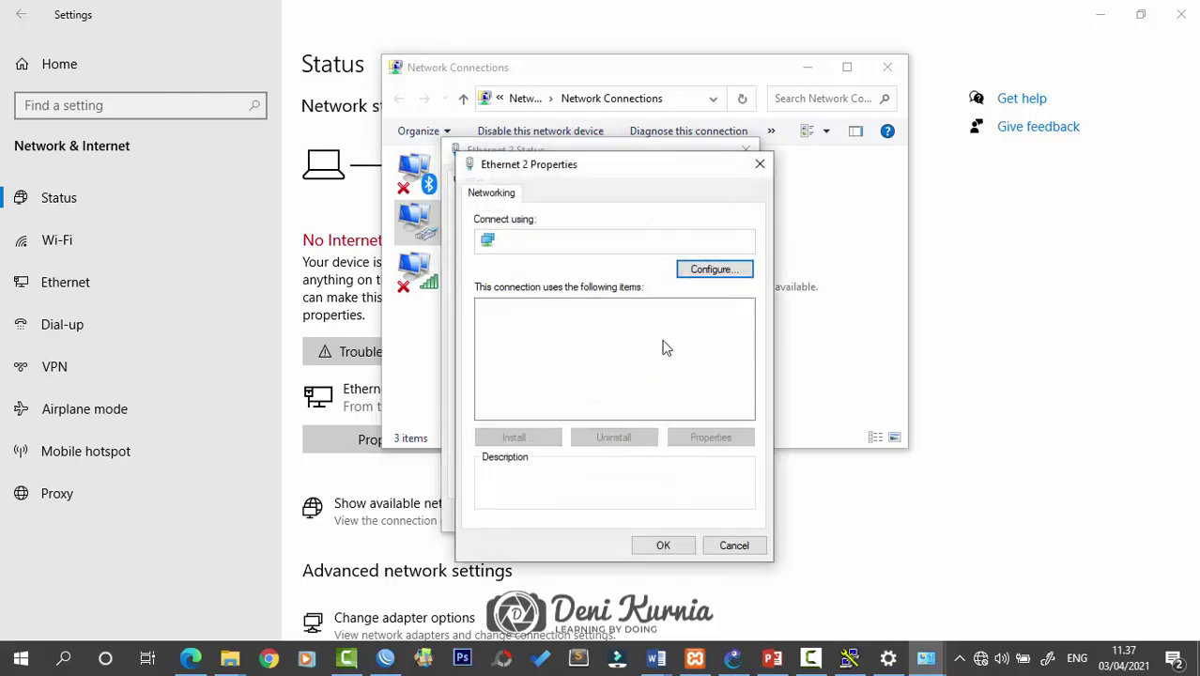
click(640, 366)
scroll(642, 362, down, 1)
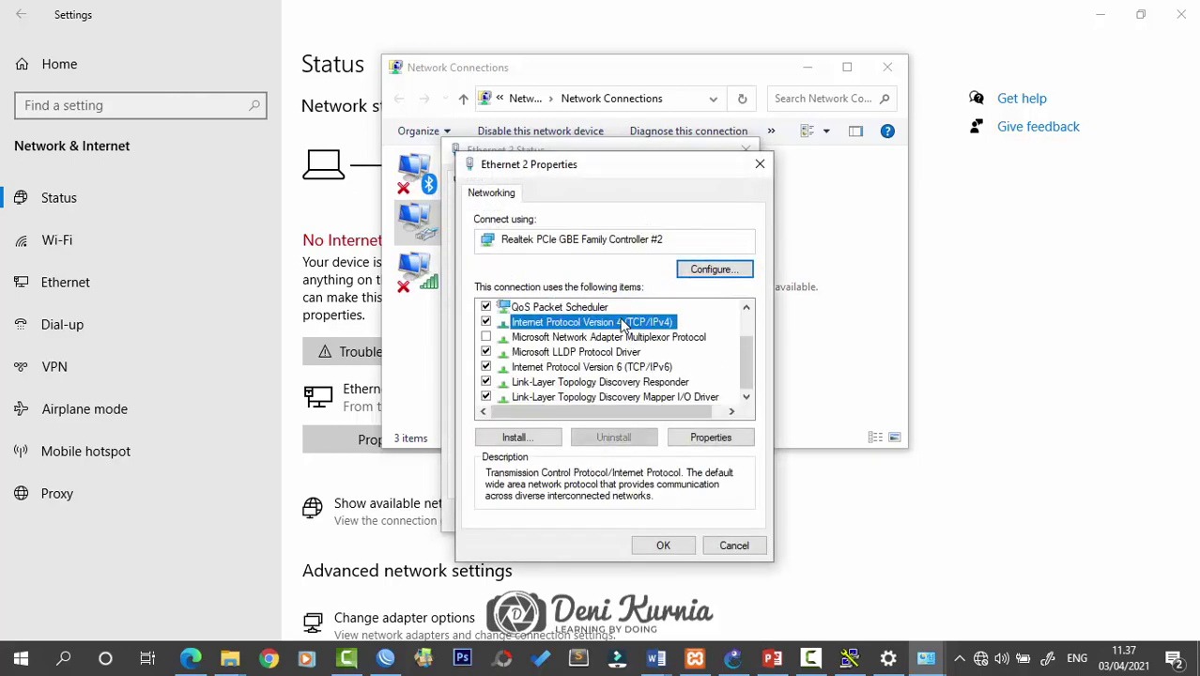
double_click(625, 329)
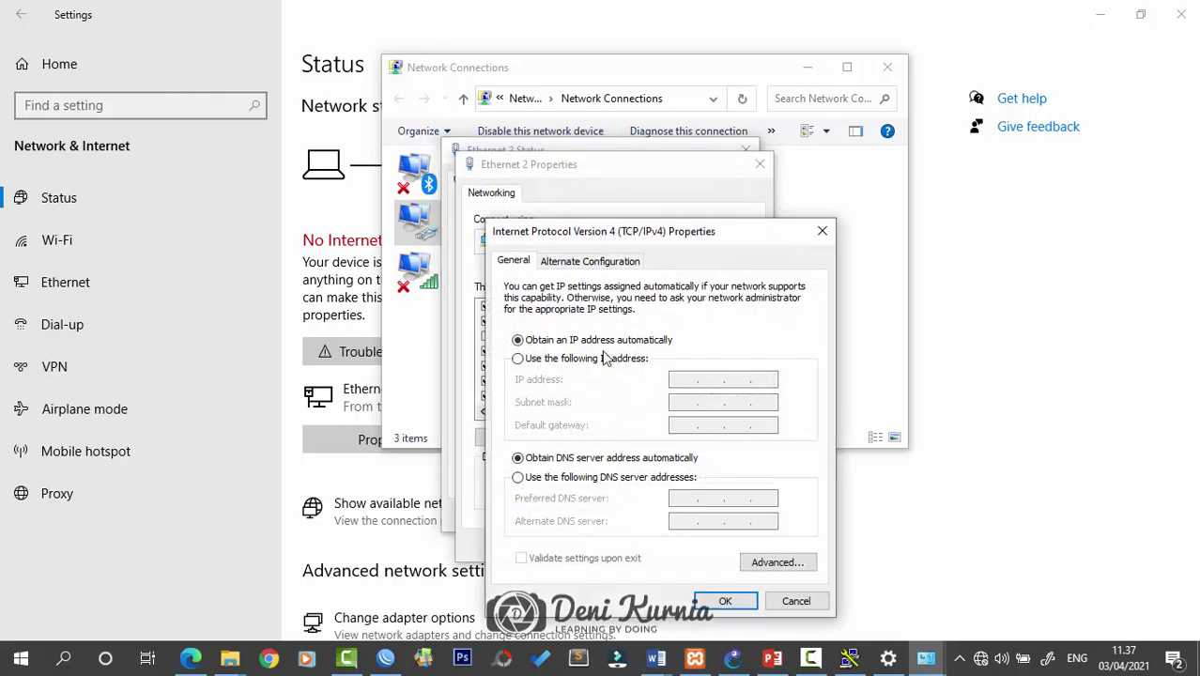
Set static IP 192.168.10.2, mask 255.255.255.0, gateway and DNS 192.168.10.1, and save
click(591, 359)
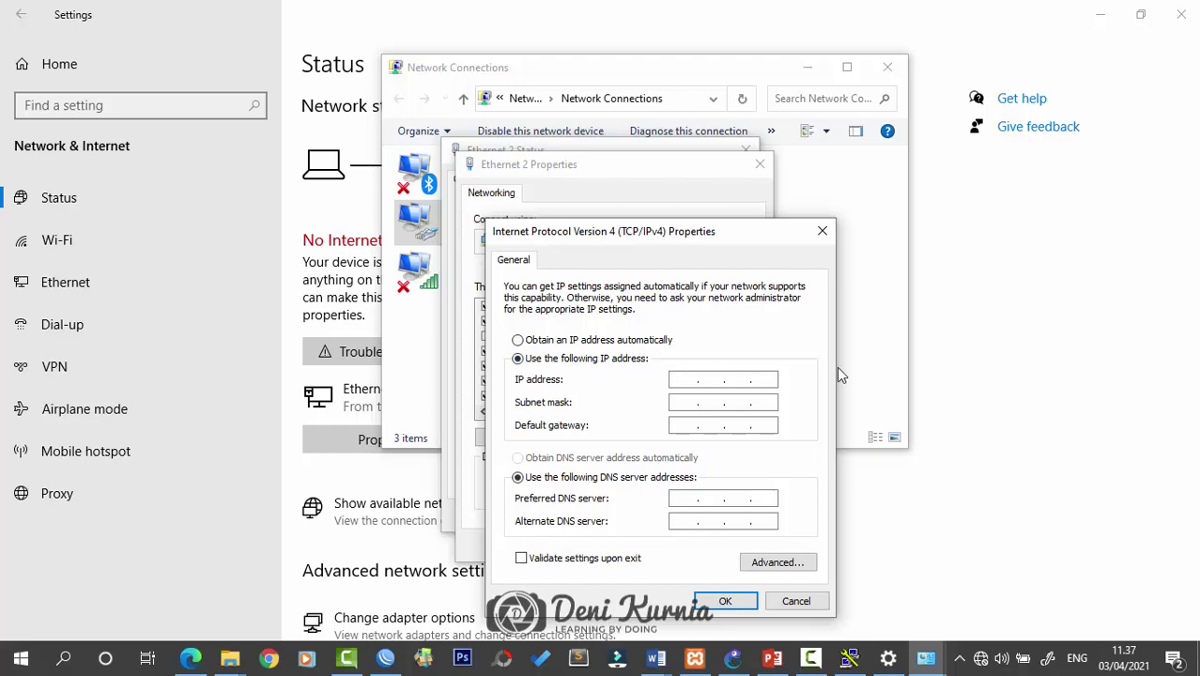
text(192 . 168 . 10 . 2)
key(Tab)
key(Tab)
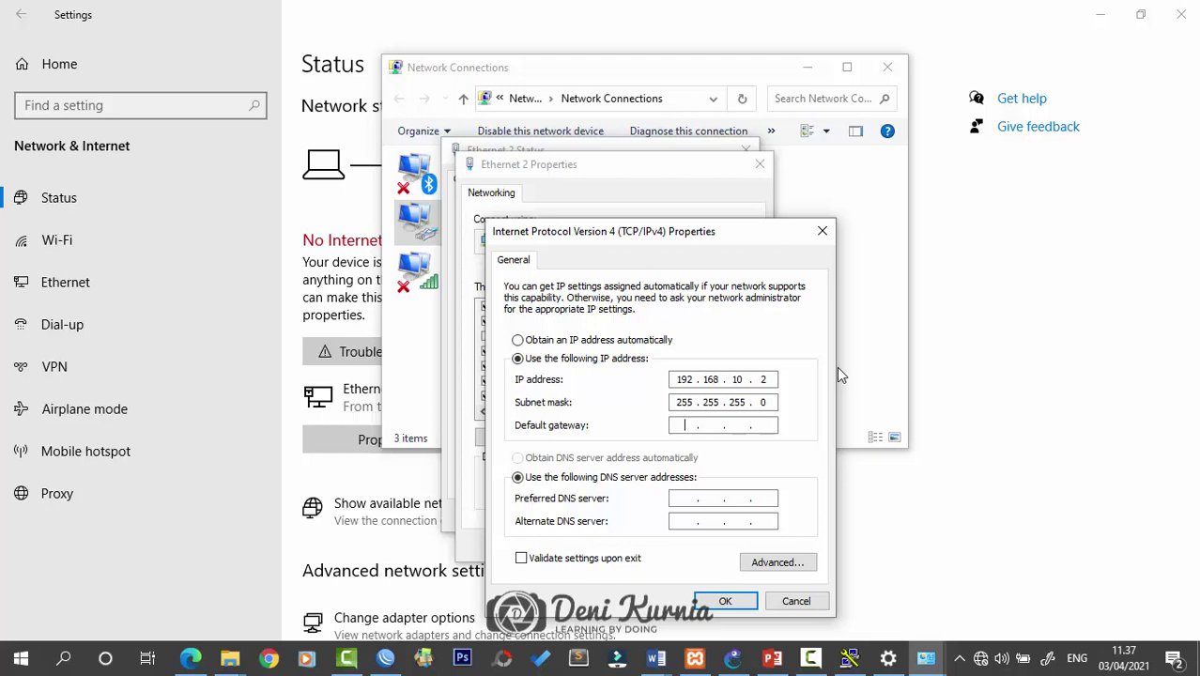
text(192 . 168 . 10 . 1)
click(677, 498)
click(716, 601)
click(660, 544)
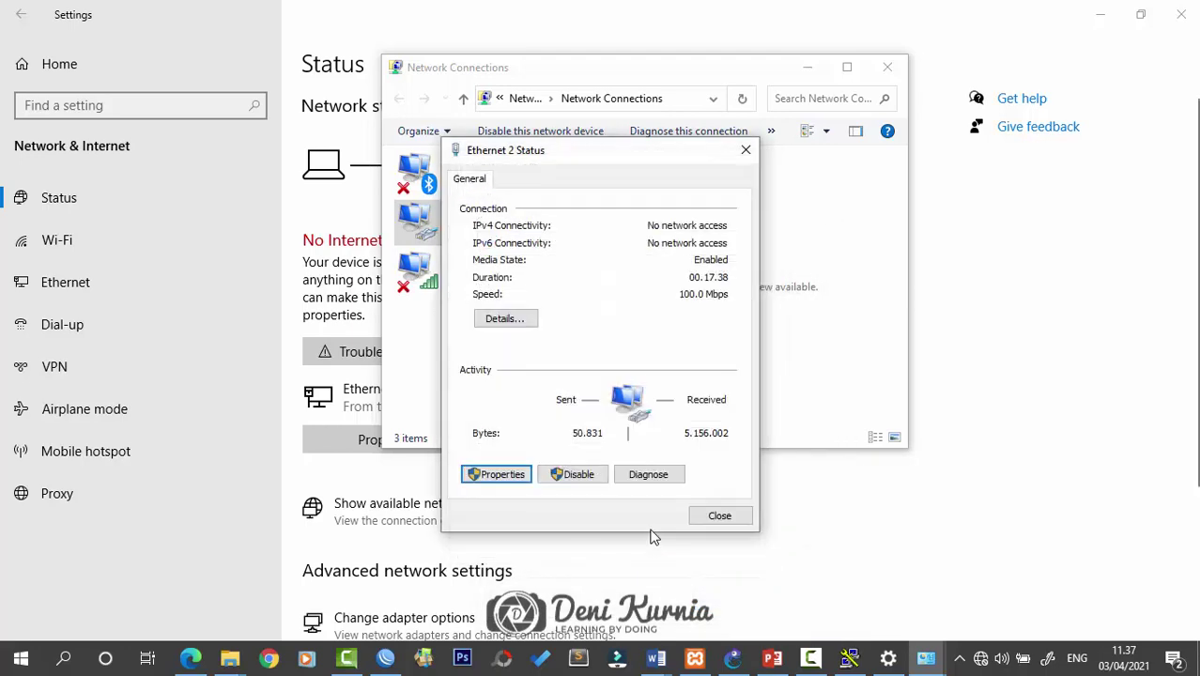
click(741, 517)
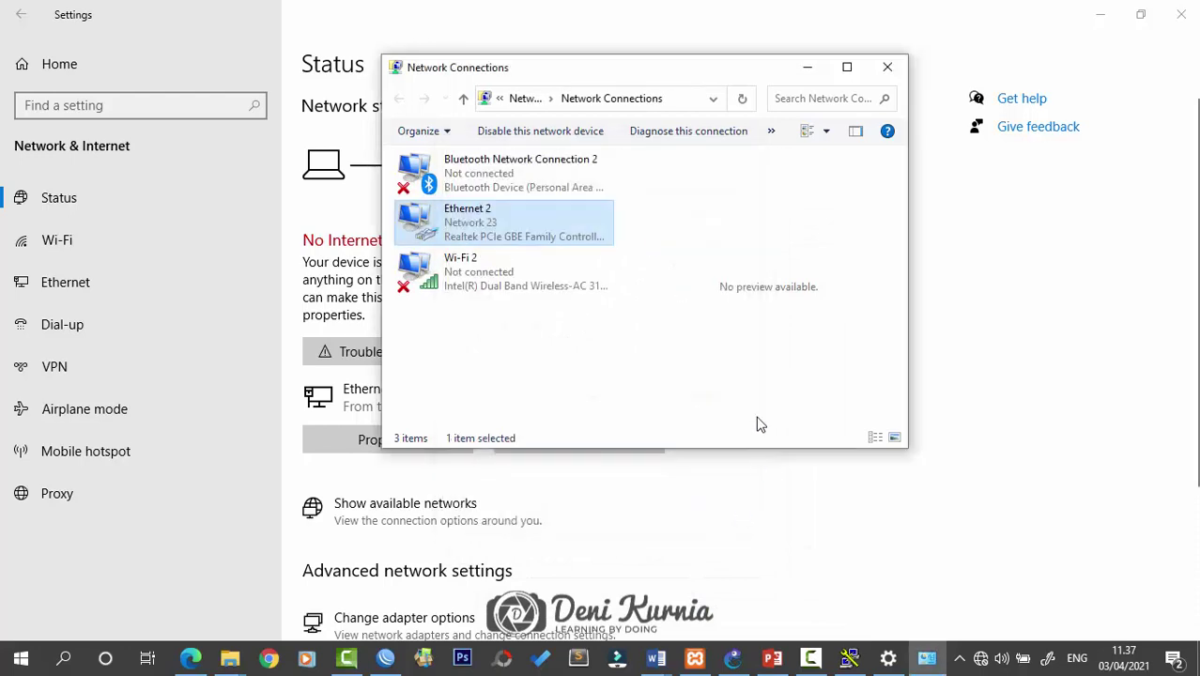
Minimize the open windows and launch Command Prompt with Win+R cmd
click(807, 68)
click(1100, 14)
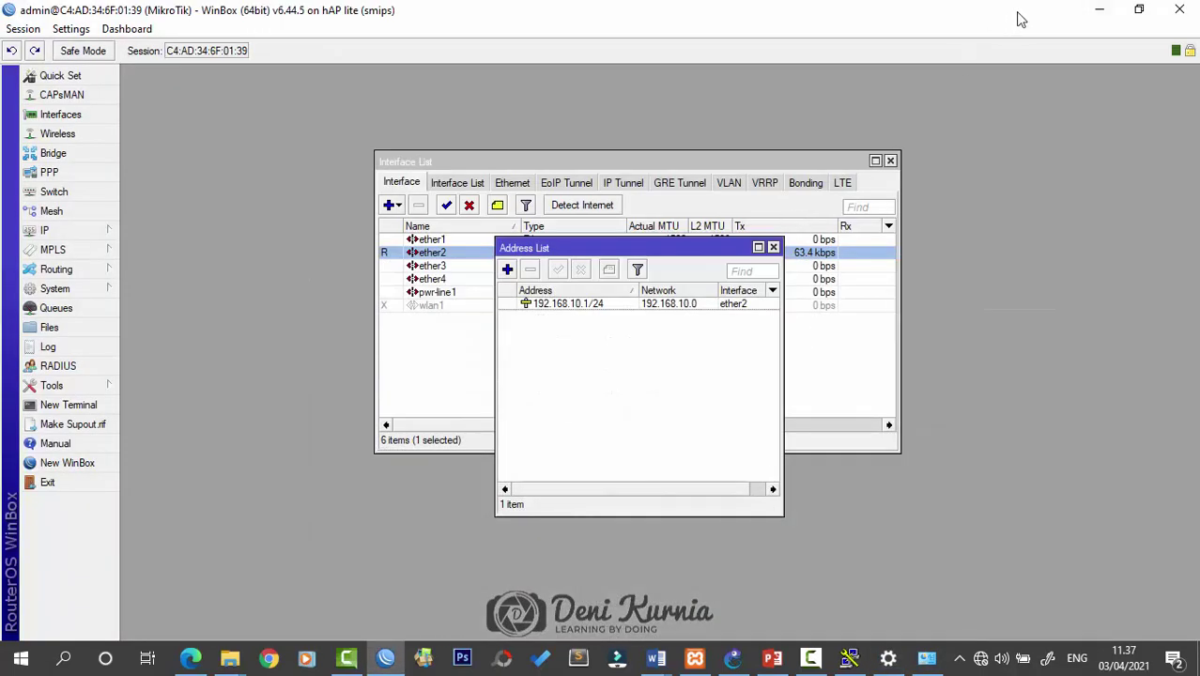
click(1087, 11)
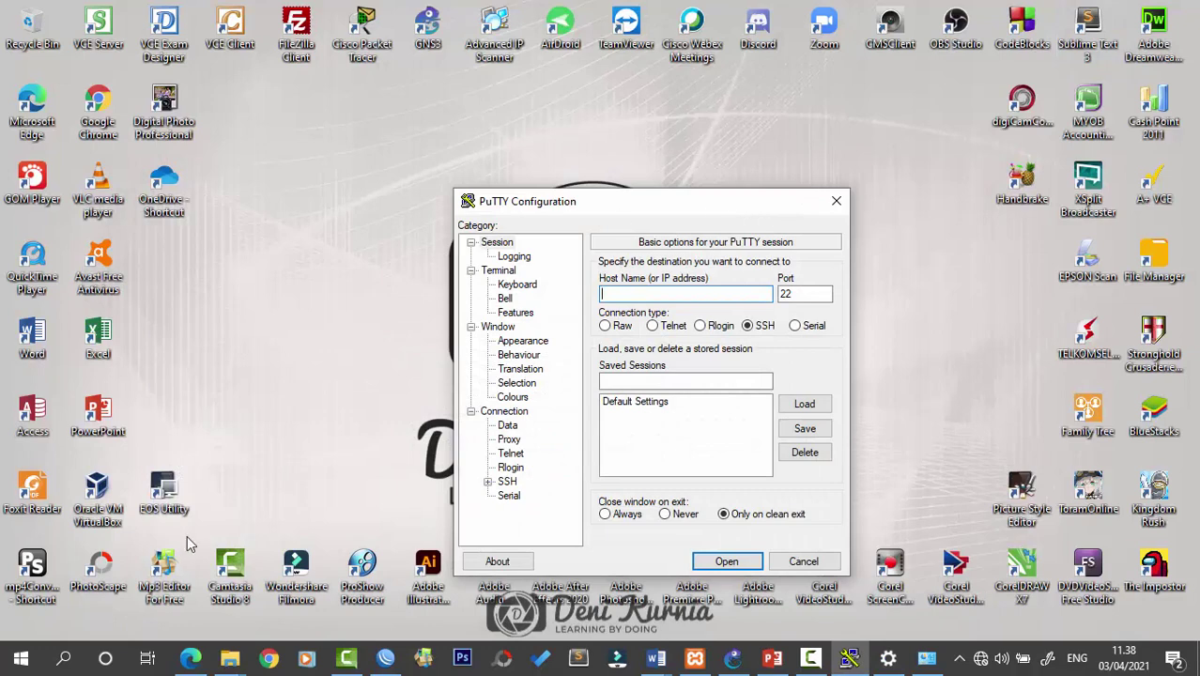
key(super+r)
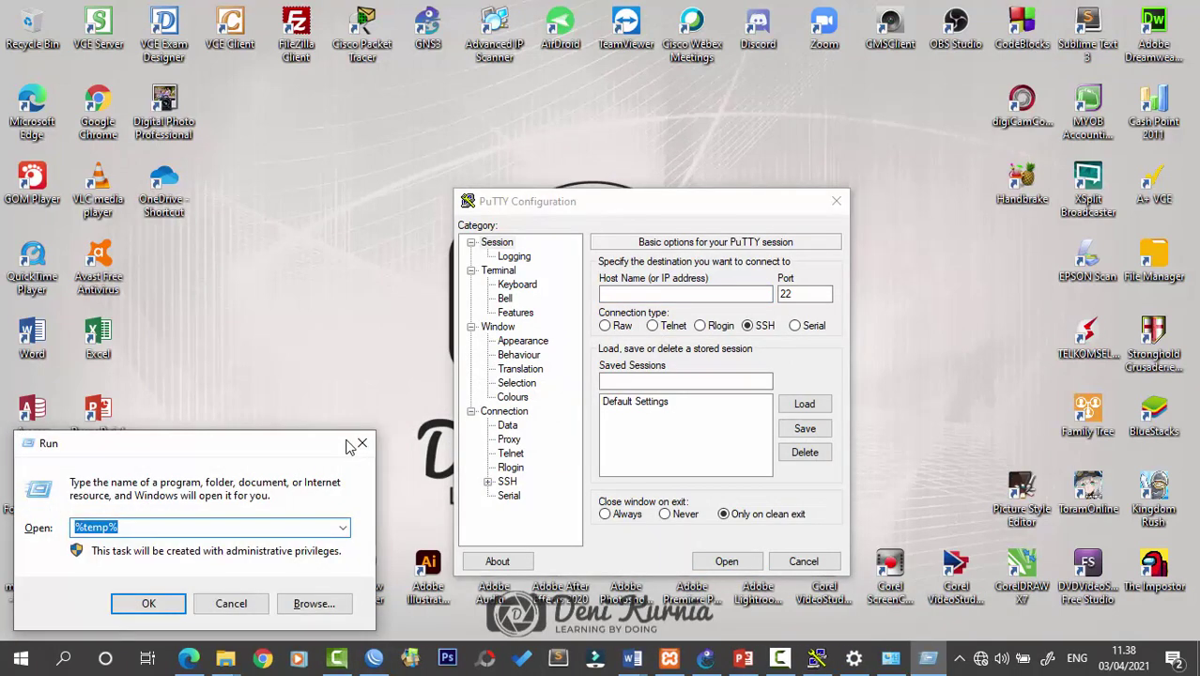
text(cmd)
key(Return)
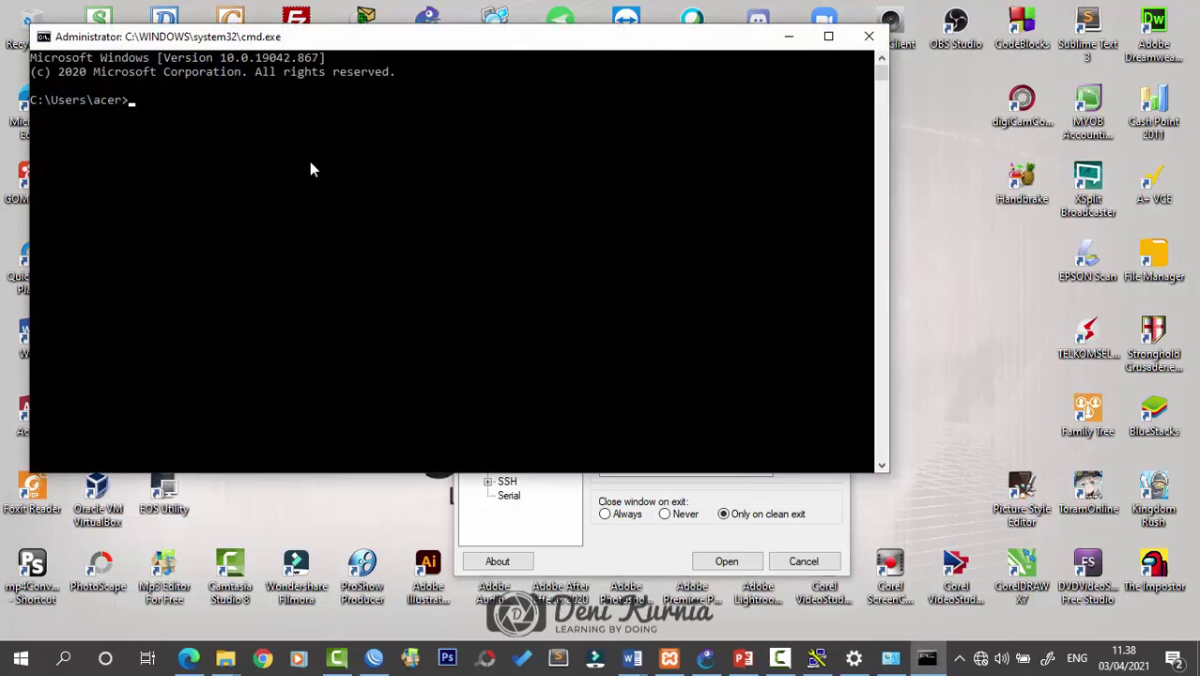
Ping 192.168.10.1, check the replies, and close the prompt
text(ping 192.168.10.1)
key(Return)
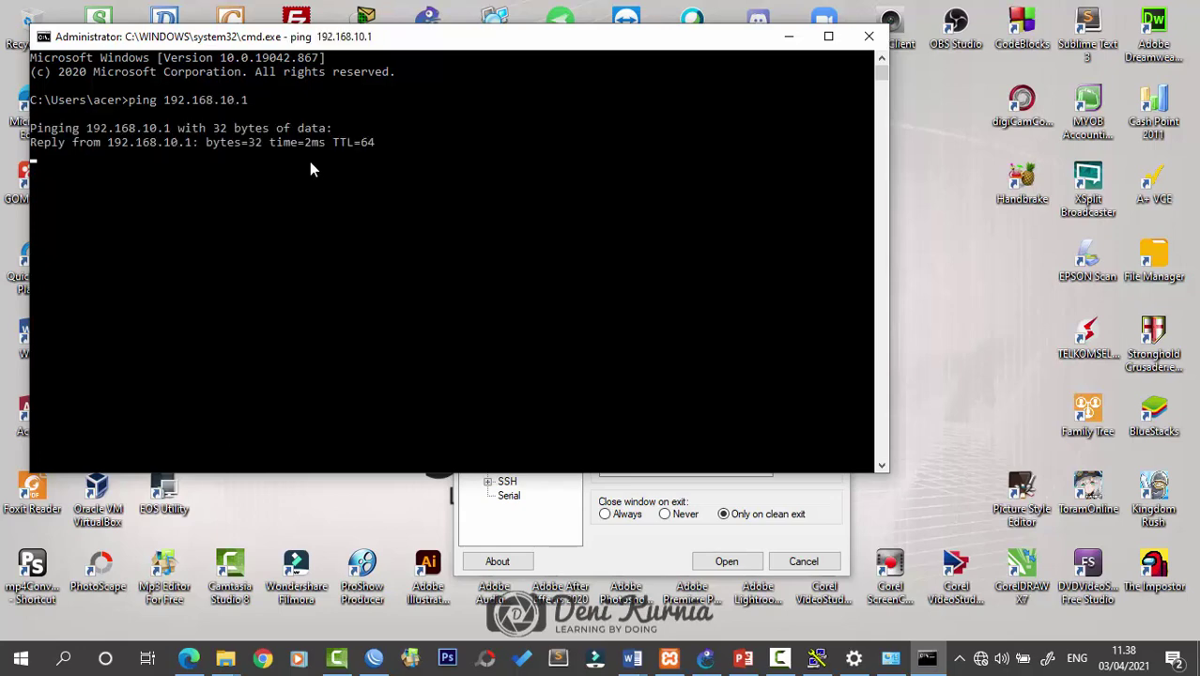
click(868, 36)
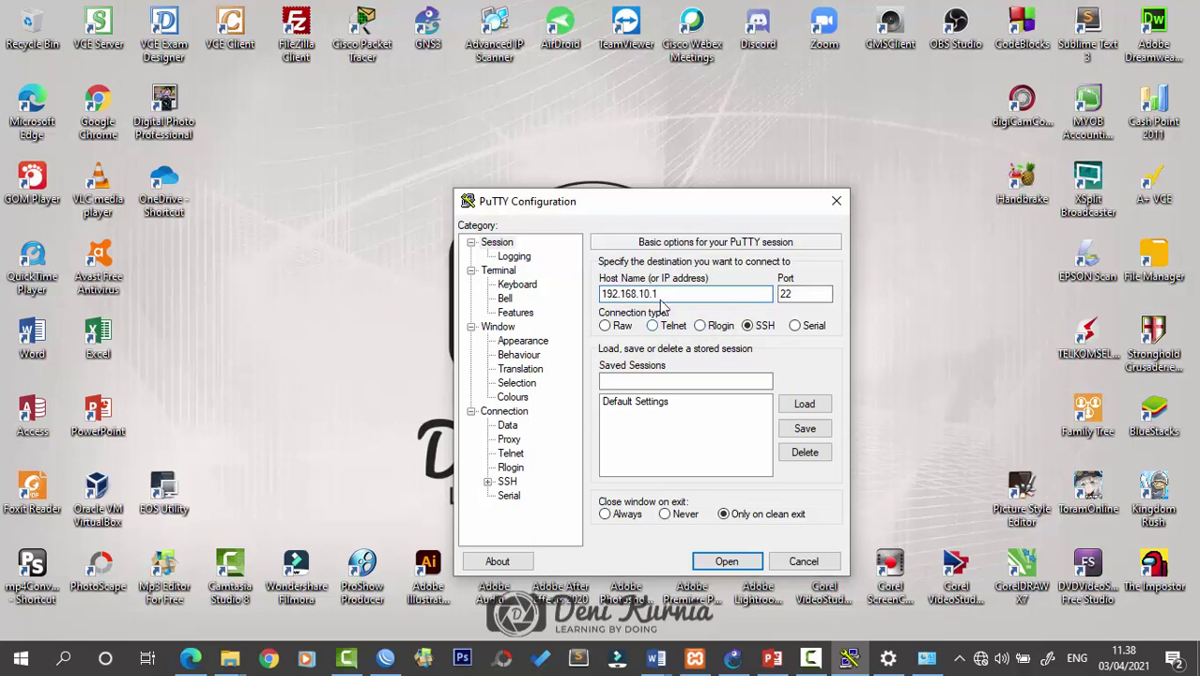
Start a Telnet session to 192.168.10.1 and log in as admin
drag(629, 208, 554, 136)
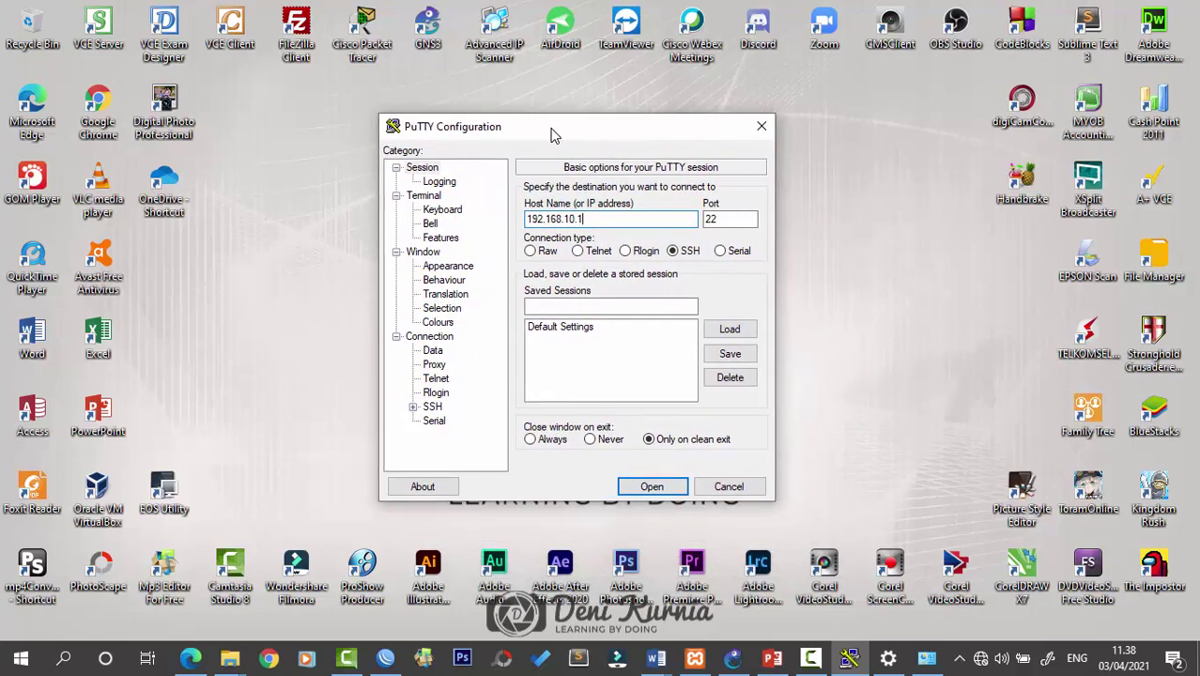
click(576, 251)
click(674, 251)
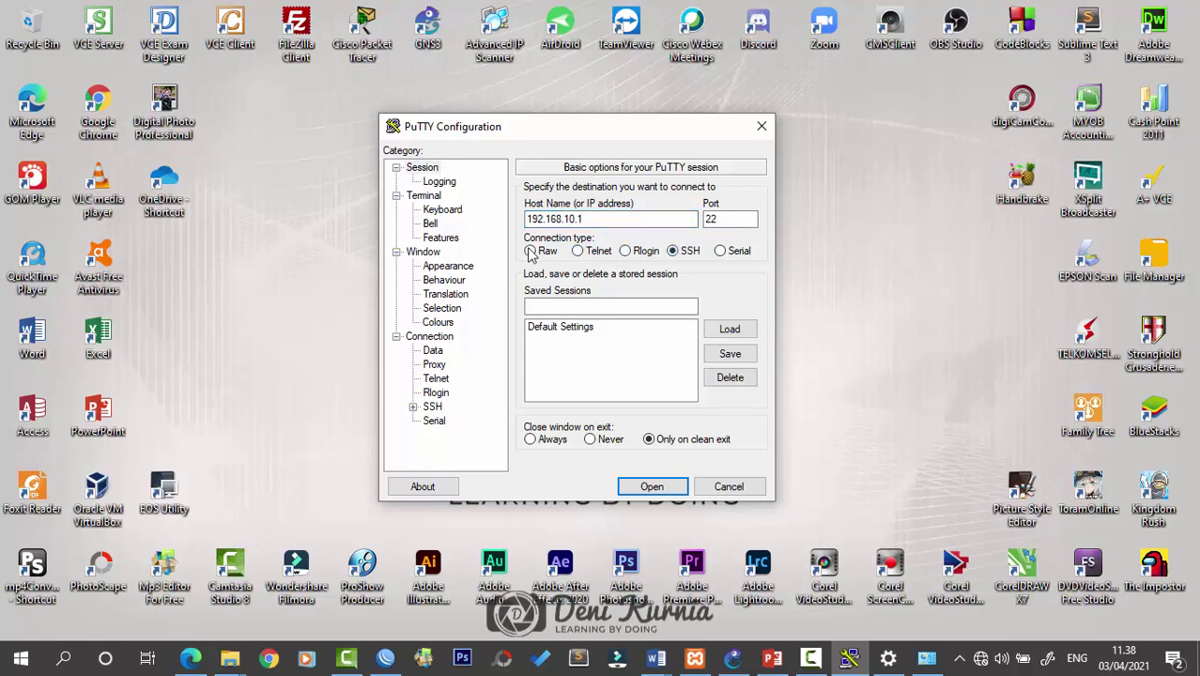
click(590, 253)
click(651, 486)
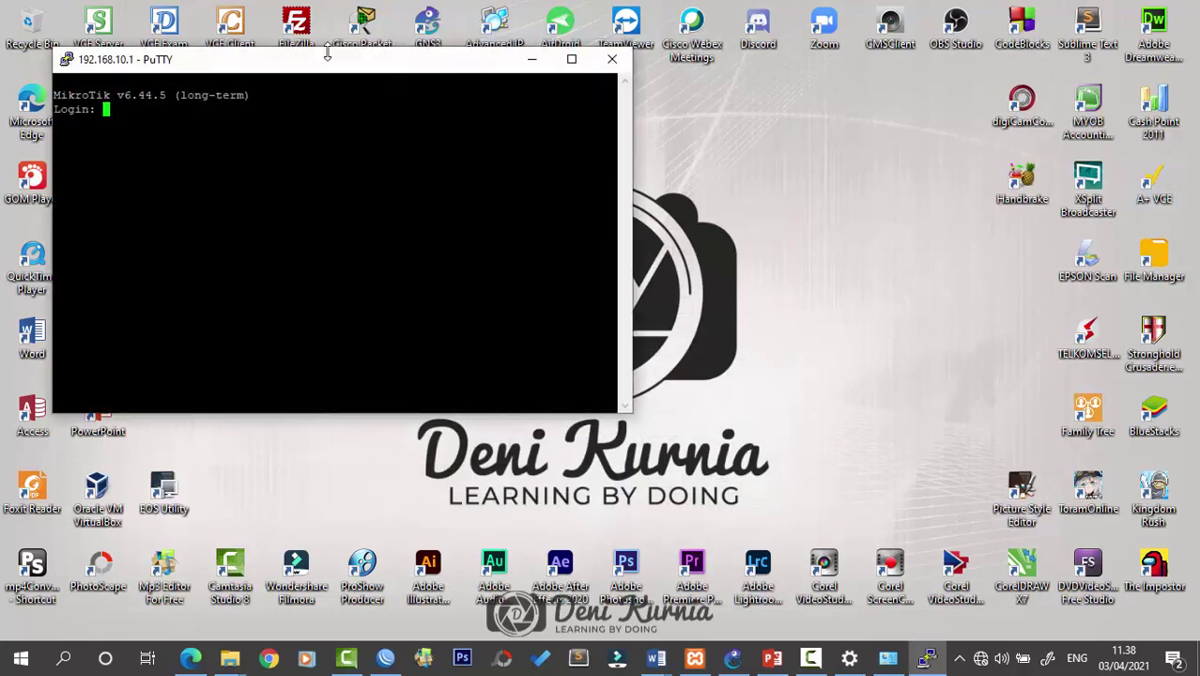
drag(335, 68, 756, 147)
text(admin)
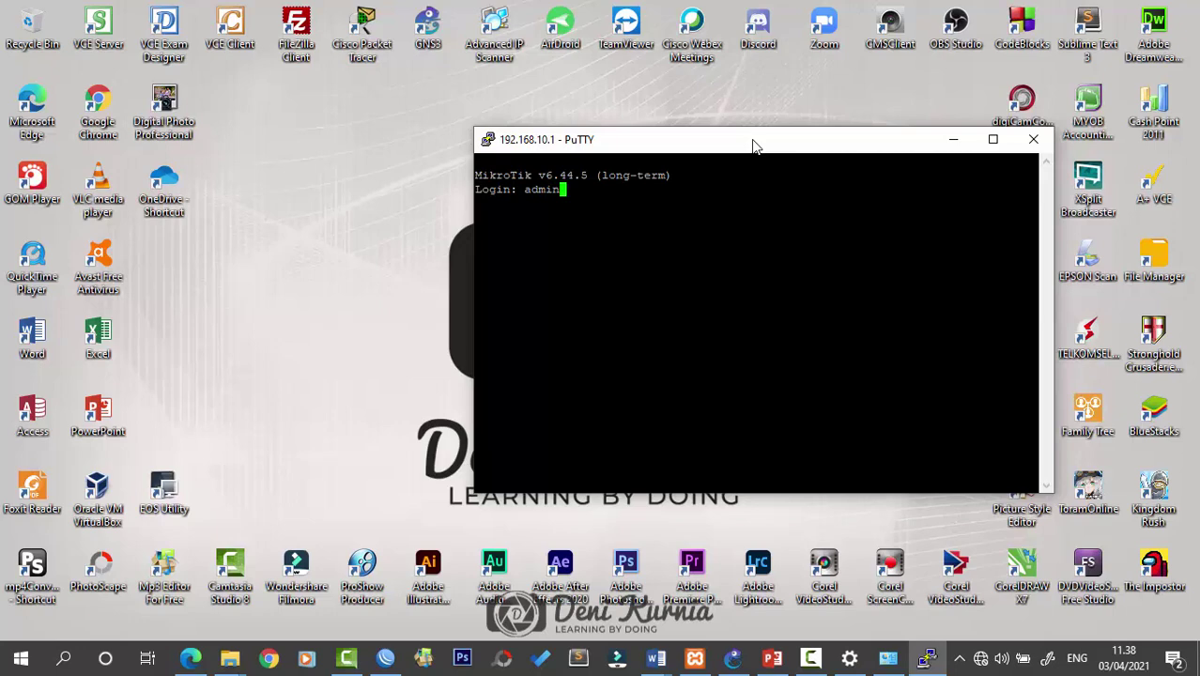
key(Return)
key(Return)
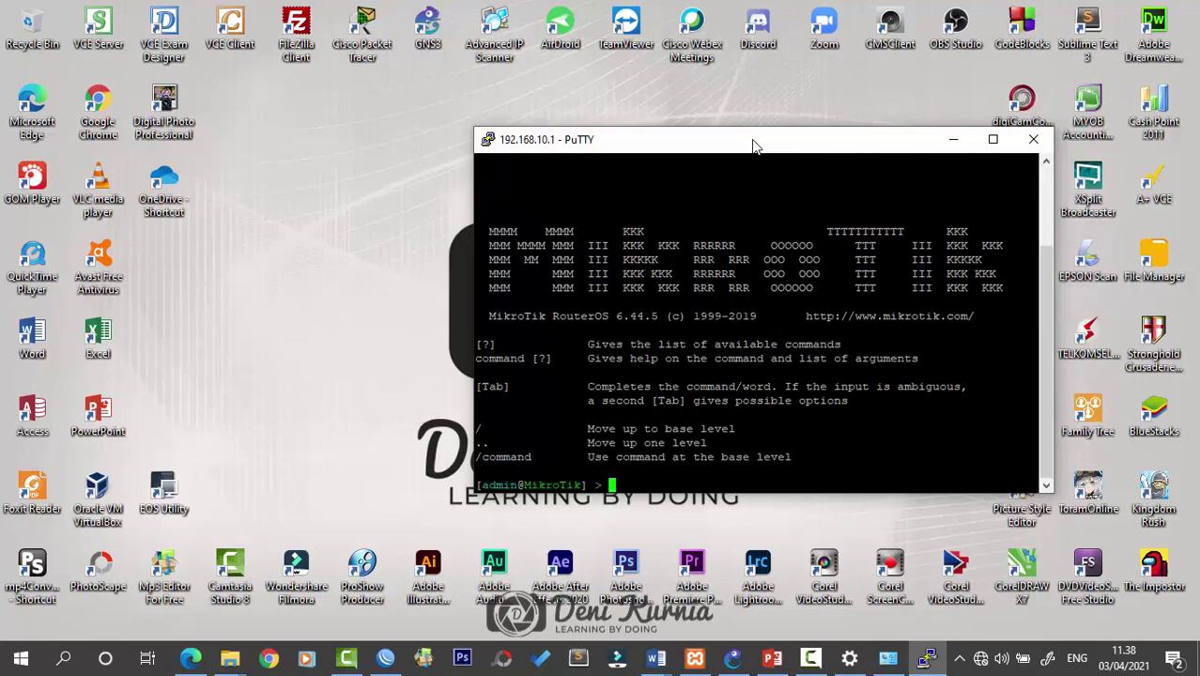
Enlarge and reposition the router terminal, then close the session and confirm
drag(755, 147, 606, 132)
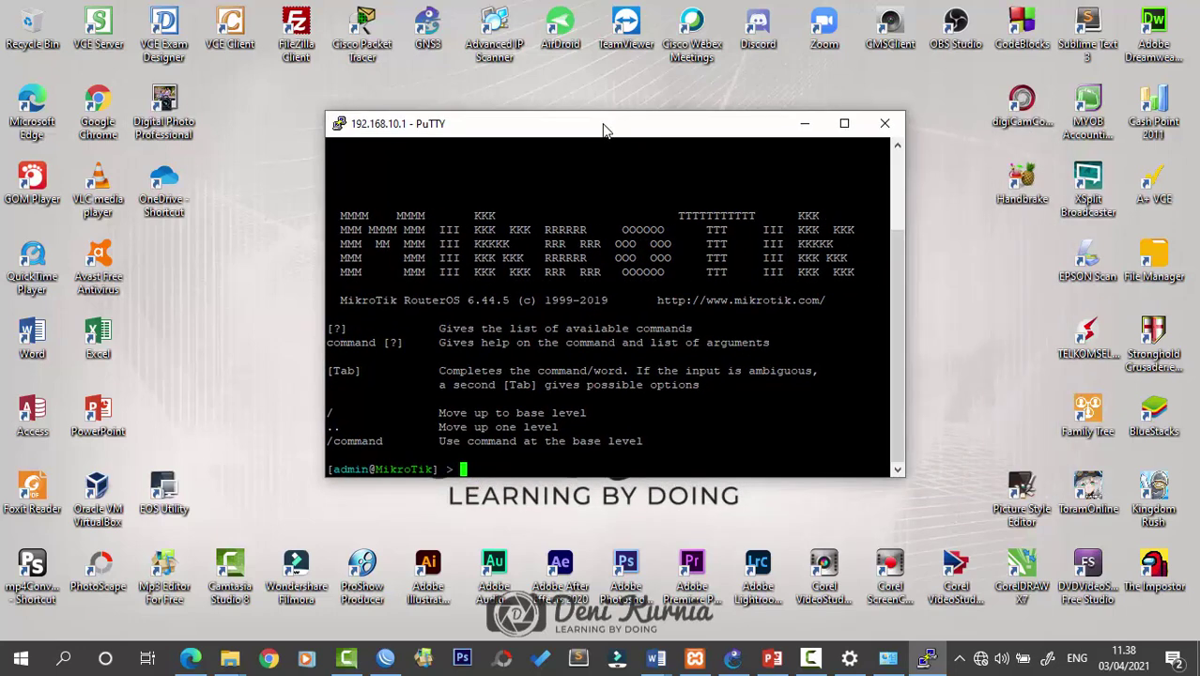
drag(903, 481, 909, 505)
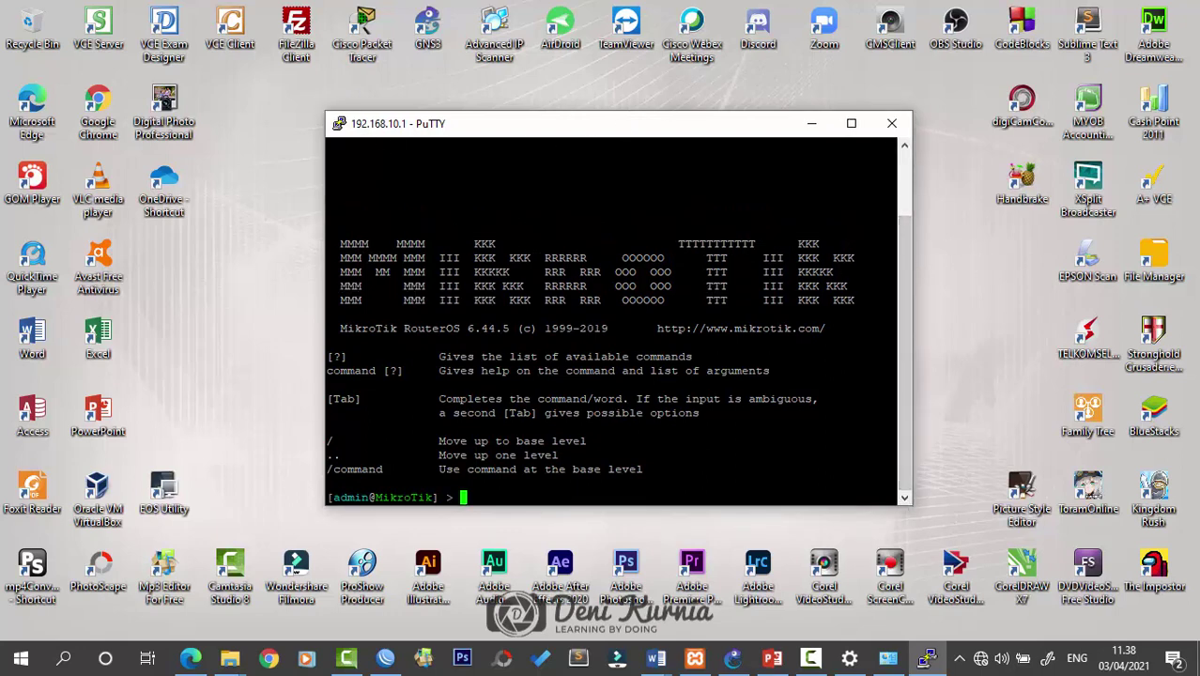
scroll(616, 329, up, 2)
scroll(616, 328, down, 2)
drag(753, 136, 759, 105)
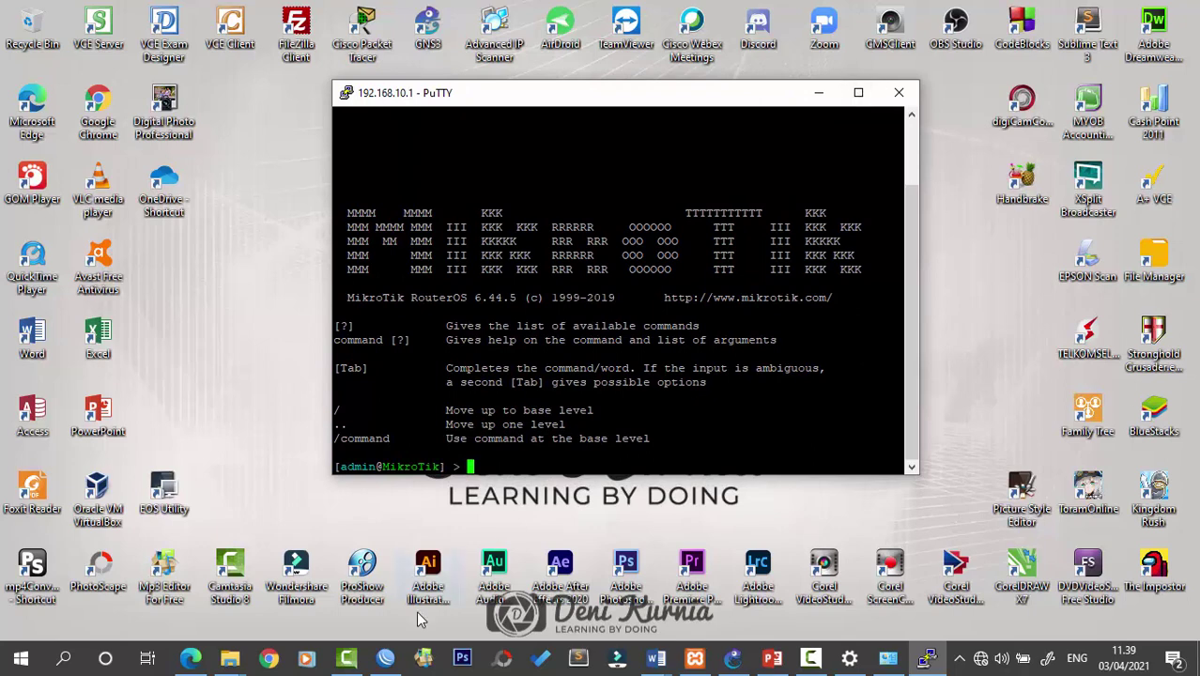
click(898, 92)
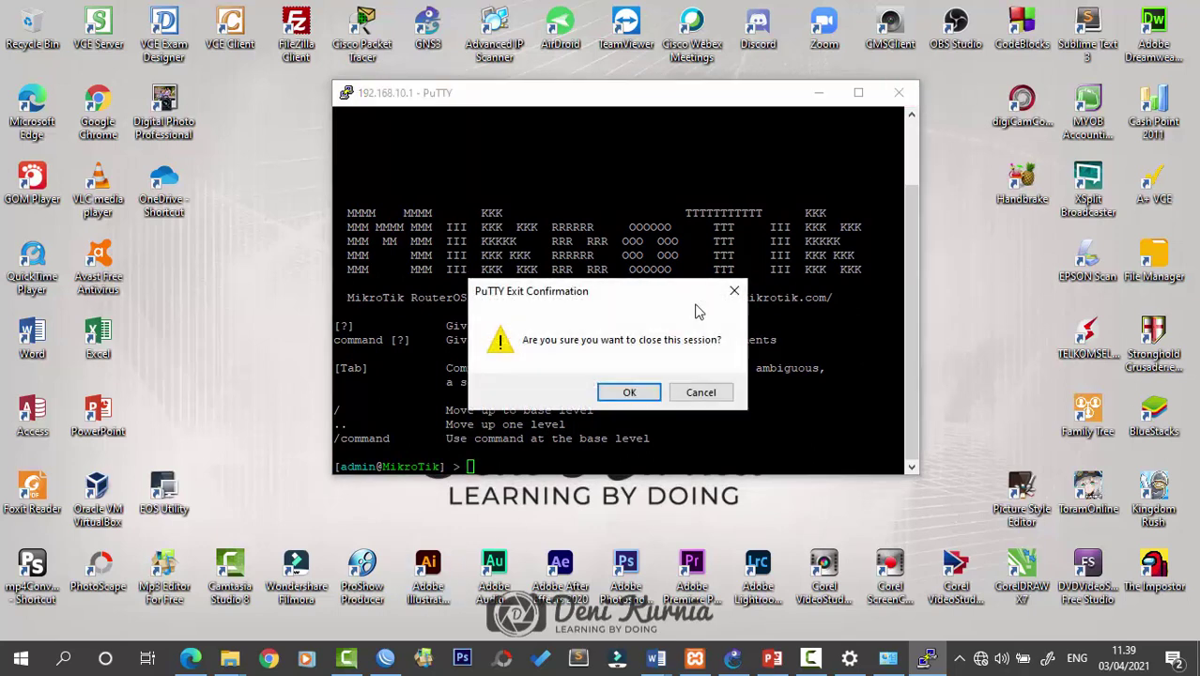
click(627, 390)
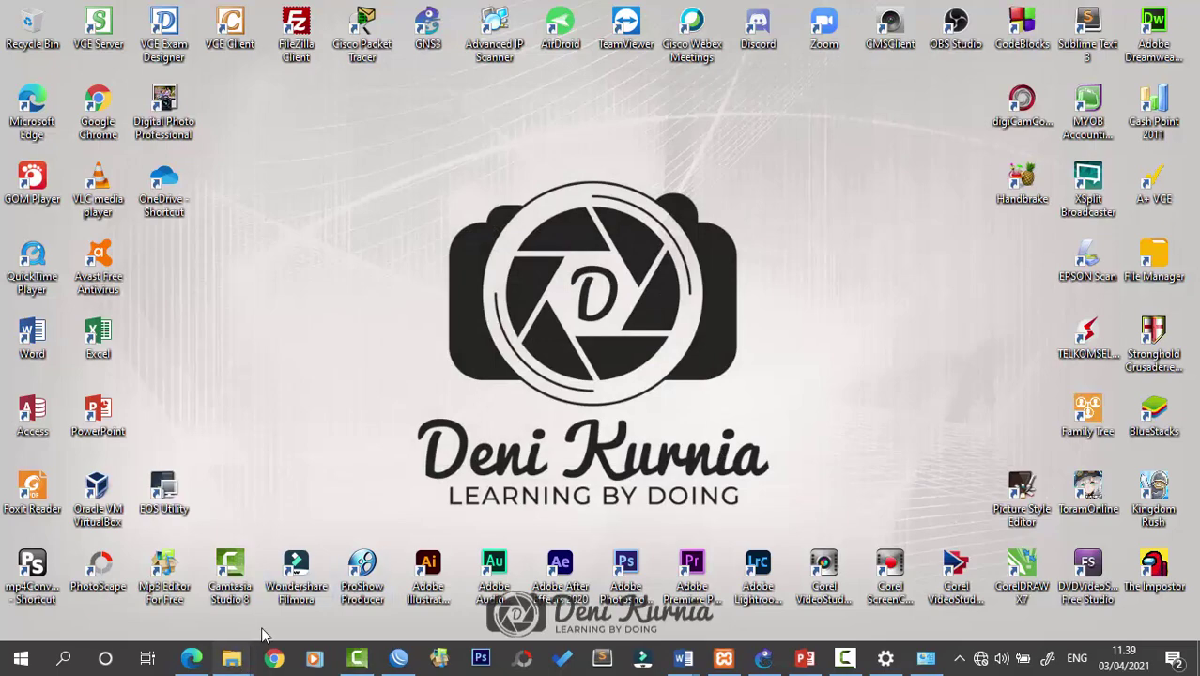
Relaunch PuTTY, open SSH to 192.168.10.1, and close it at the Security Alert
mouse_move(231, 658)
click(498, 582)
double_click(281, 456)
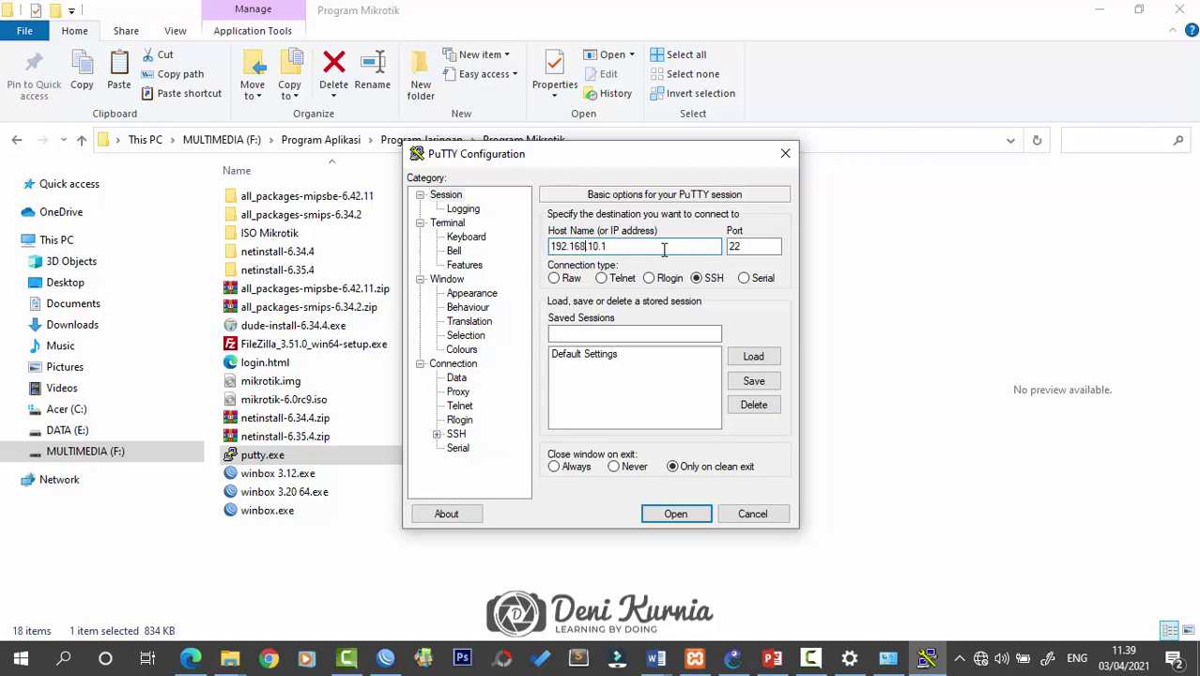
click(678, 514)
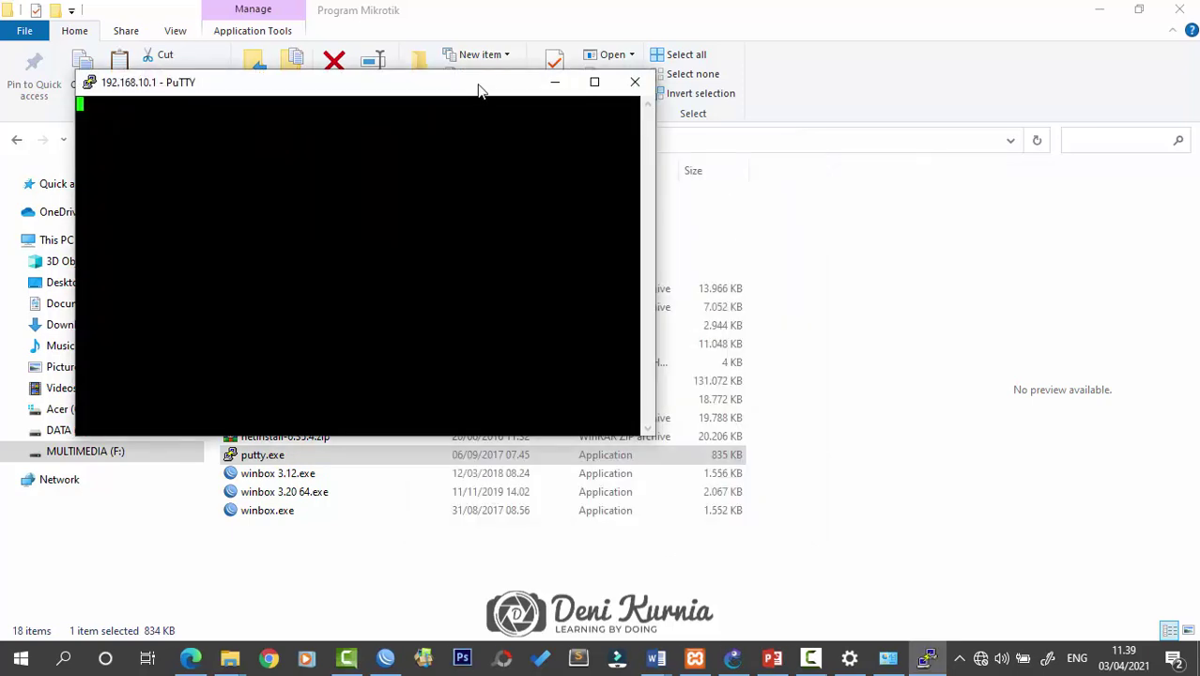
drag(477, 89, 735, 287)
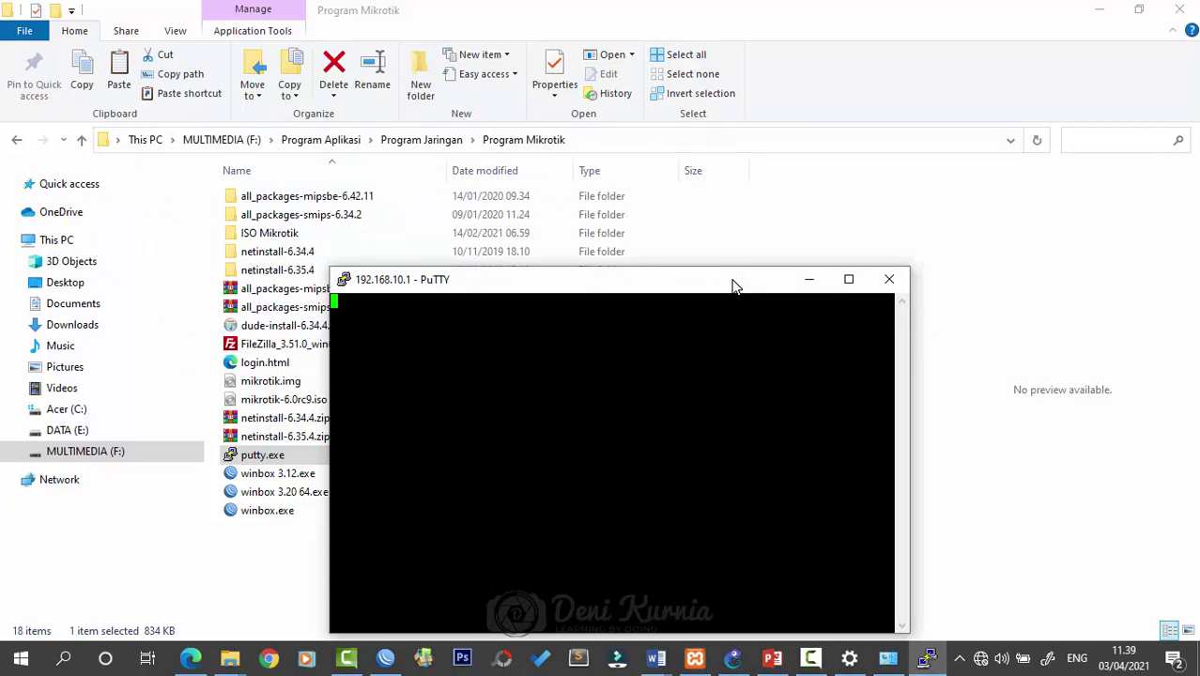
drag(735, 286, 728, 200)
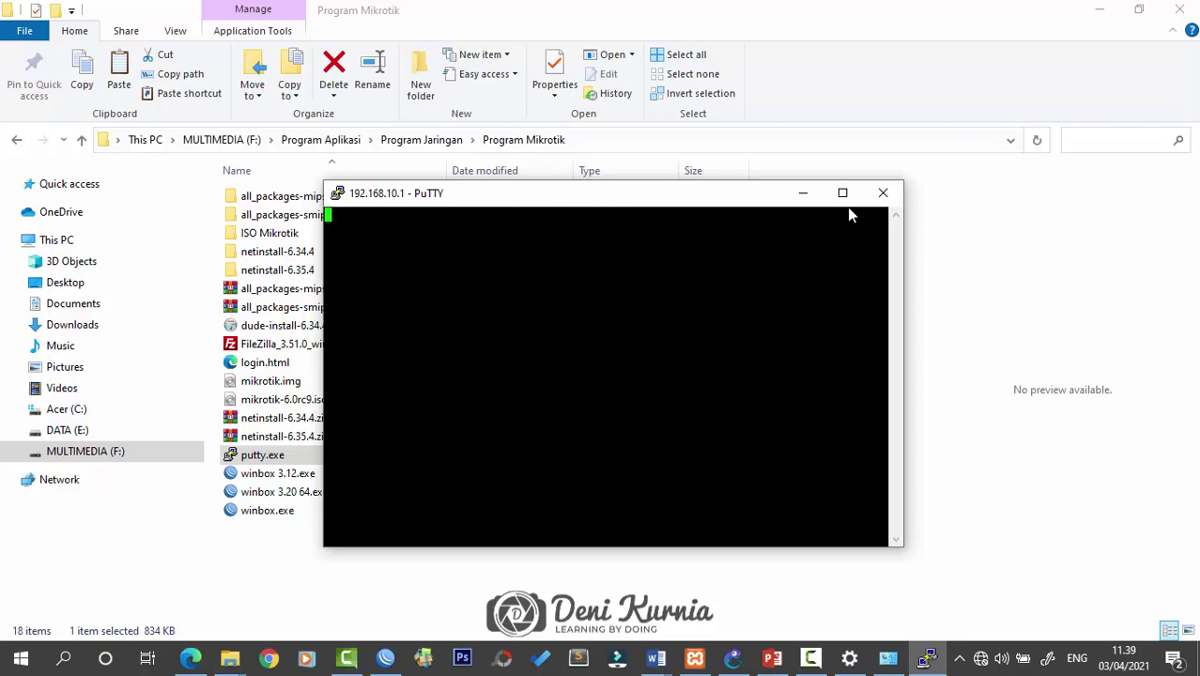
click(766, 243)
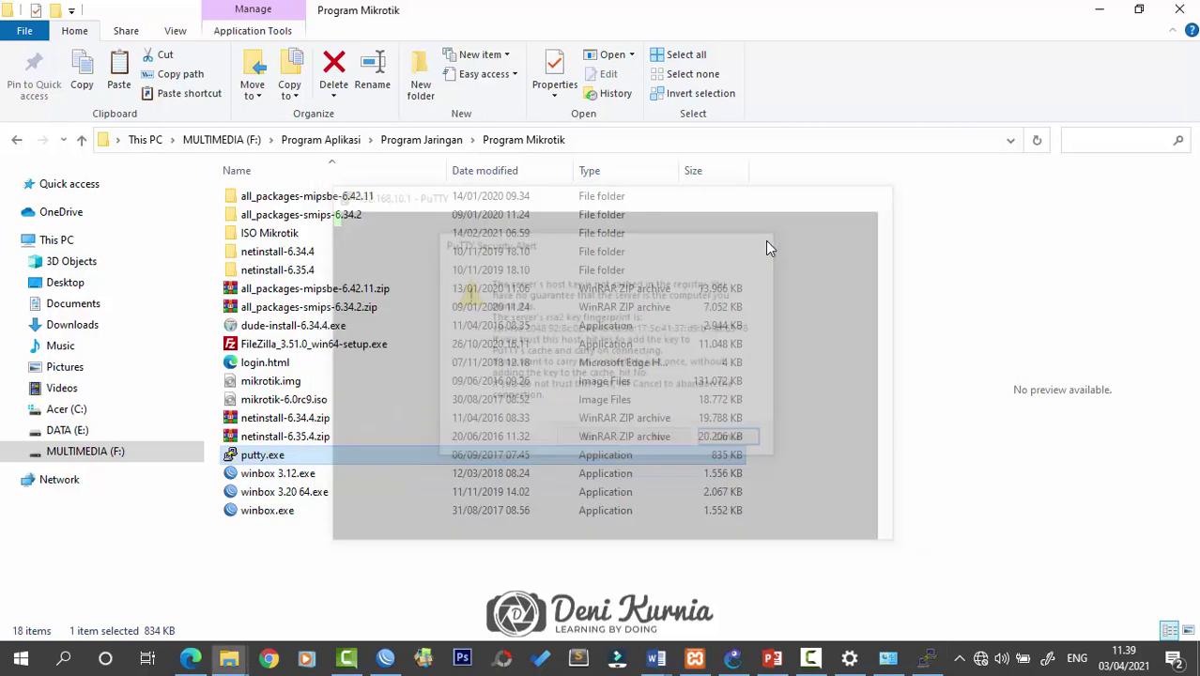
Launch PuTTY, SSH to 192.168.10.1 without caching the host key, and log in as admin
double_click(279, 455)
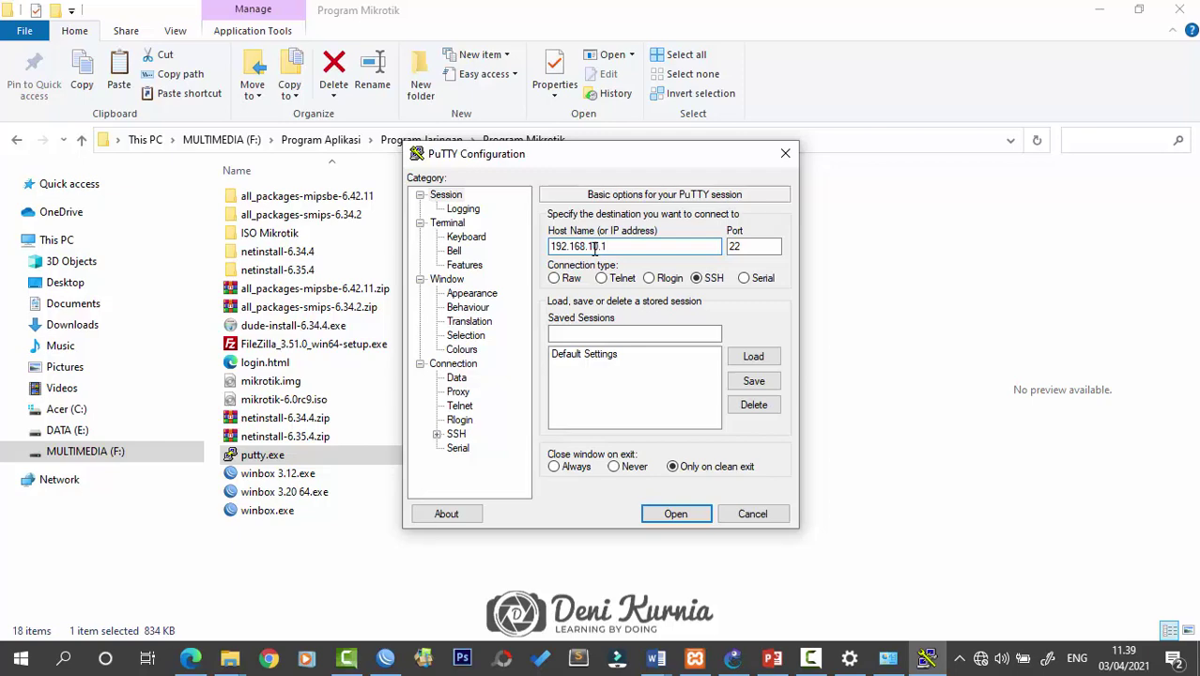
click(676, 516)
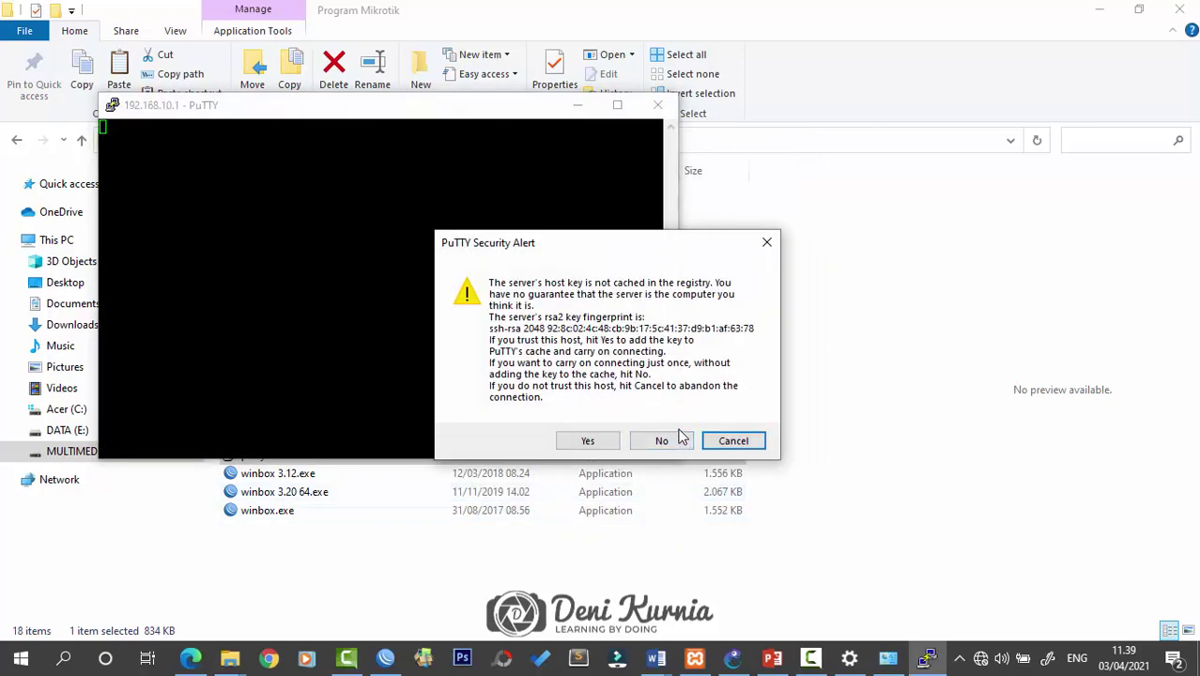
click(648, 440)
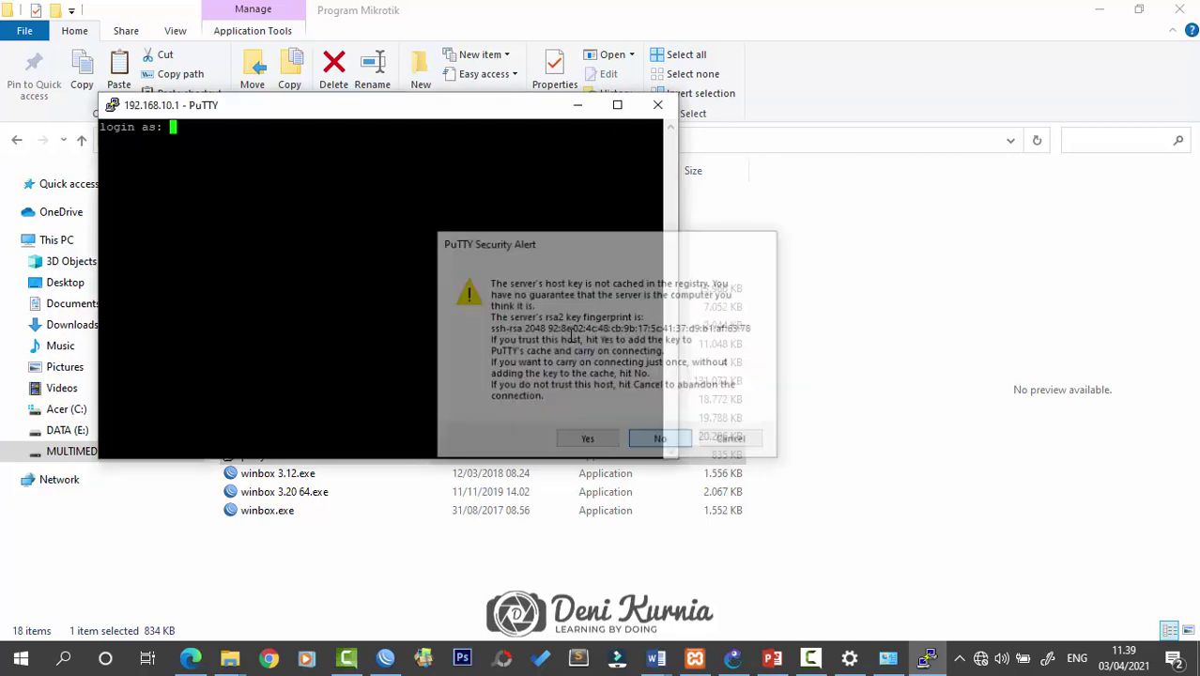
text(admin)
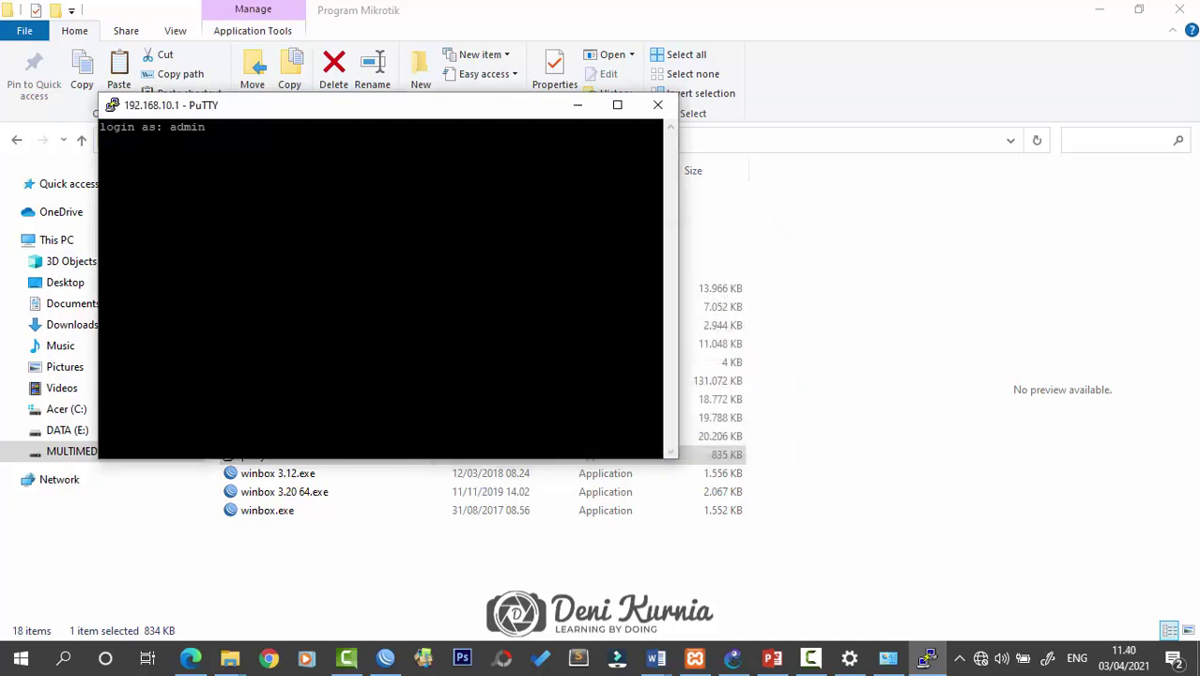
key(Return)
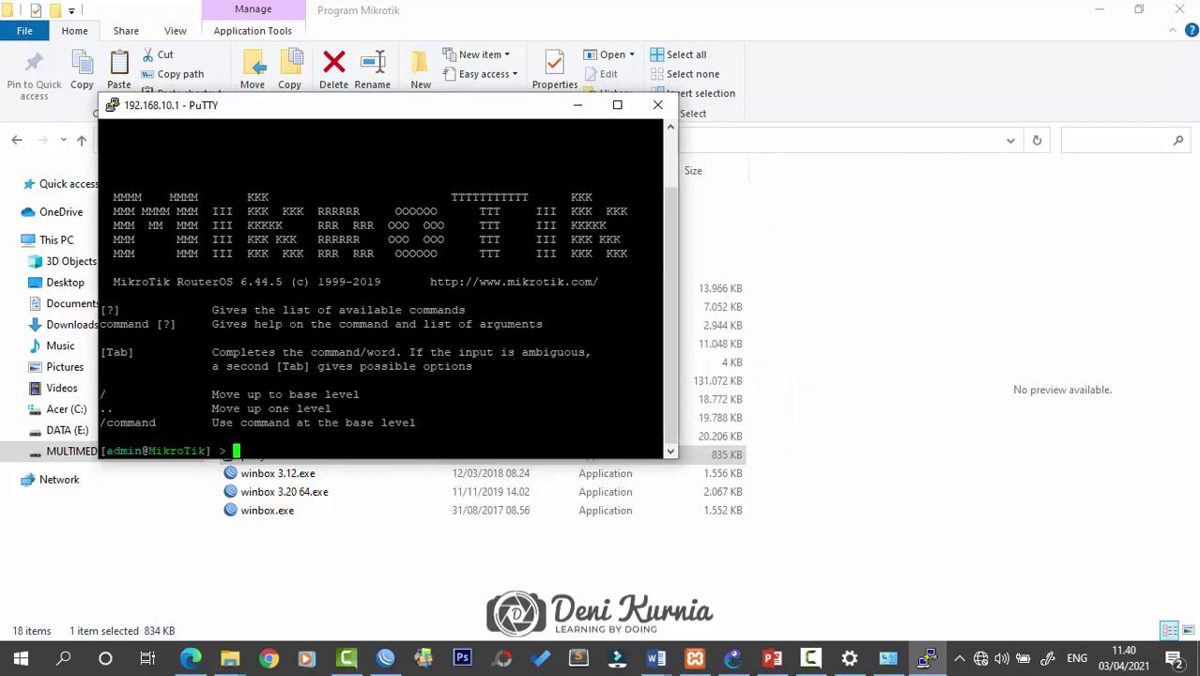
Refresh the router prompt, then close the SSH session and confirm
key(Return)
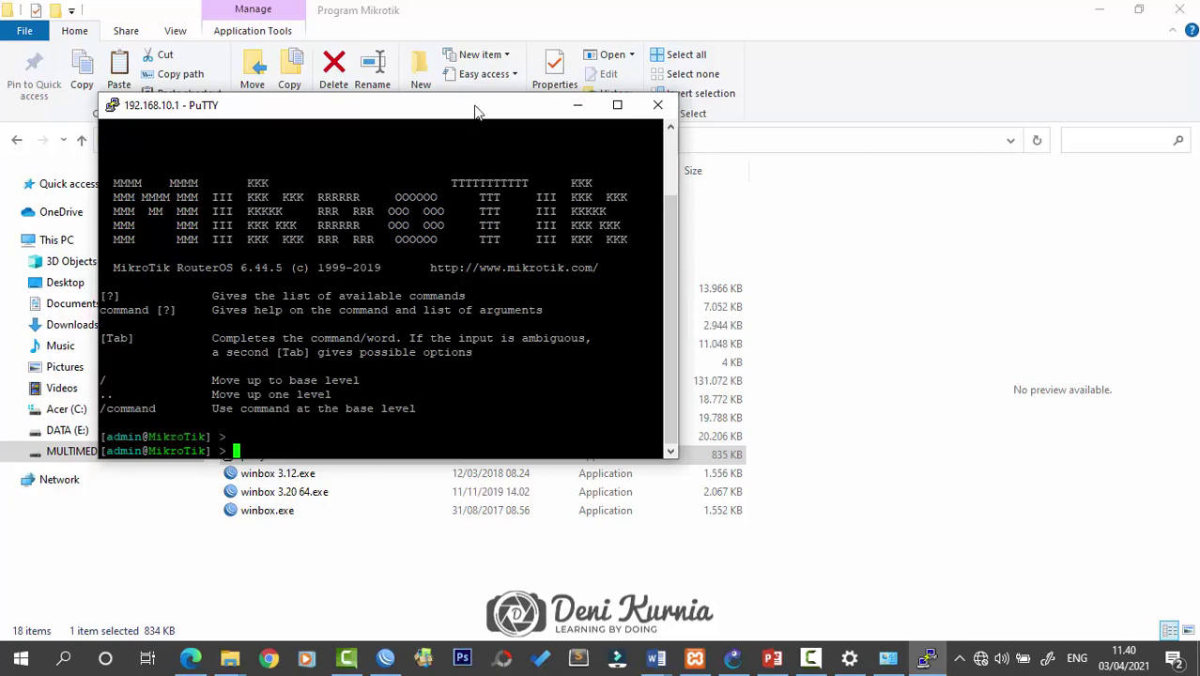
drag(479, 108, 669, 145)
click(851, 142)
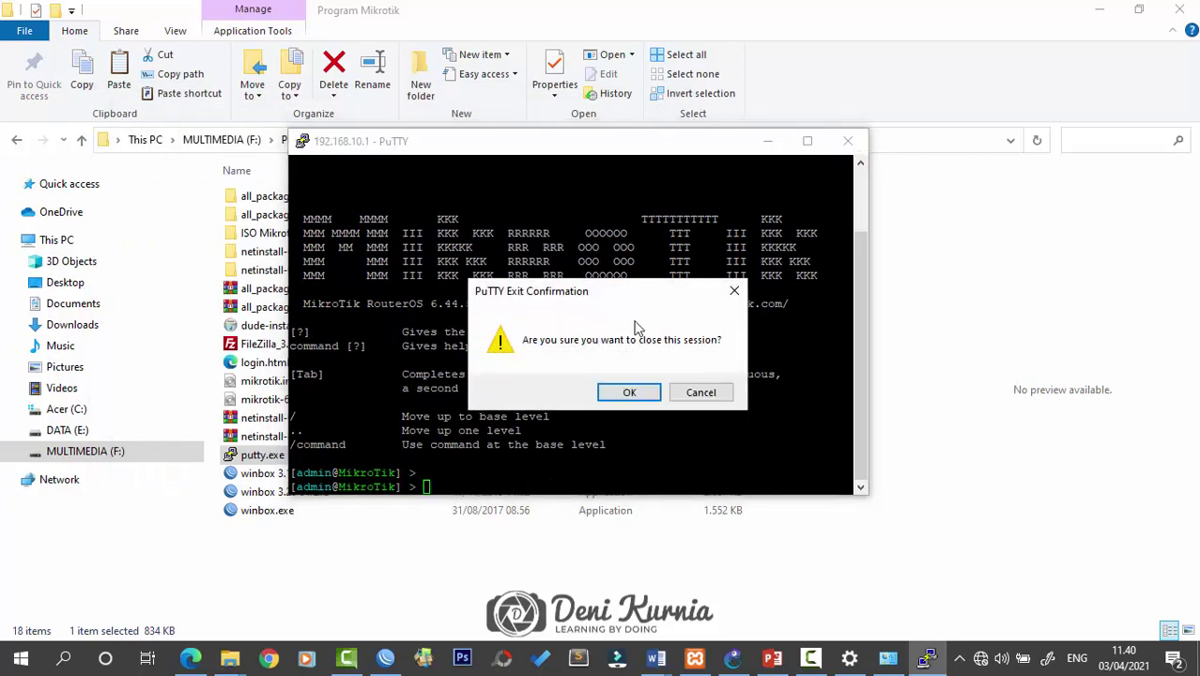
click(628, 390)
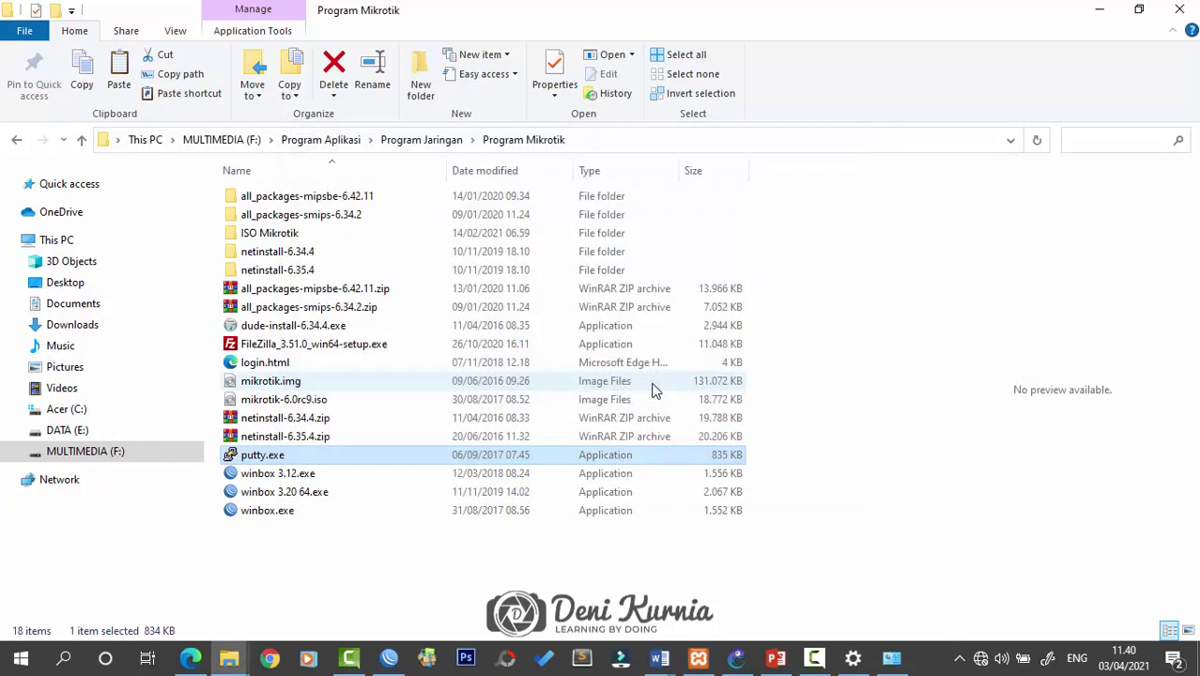
Minimize the Program Mikrotik folder, check slide 46's access-methods table, then minimize PowerPoint
click(1103, 9)
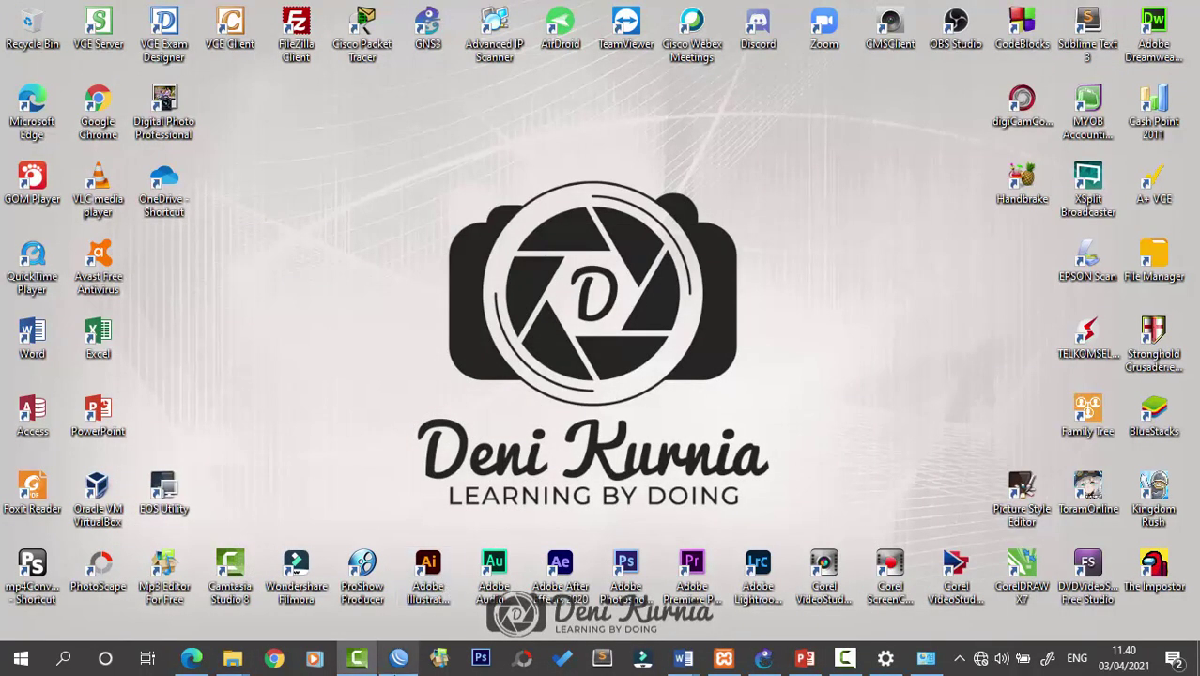
click(811, 658)
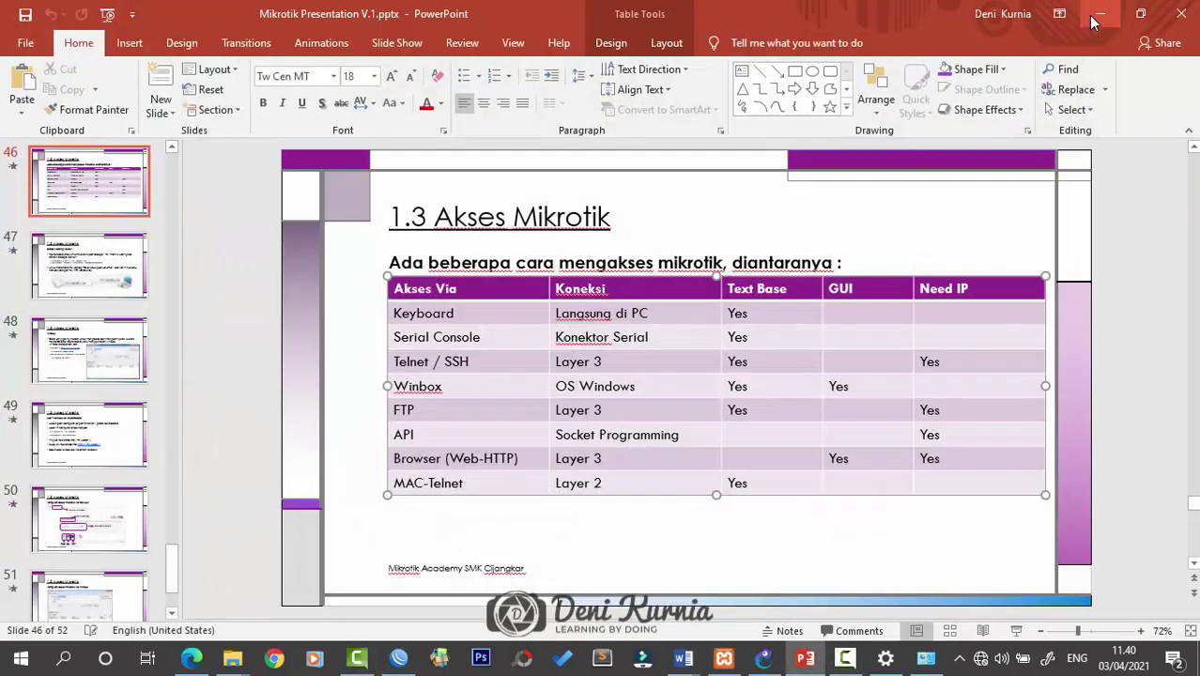
click(1099, 13)
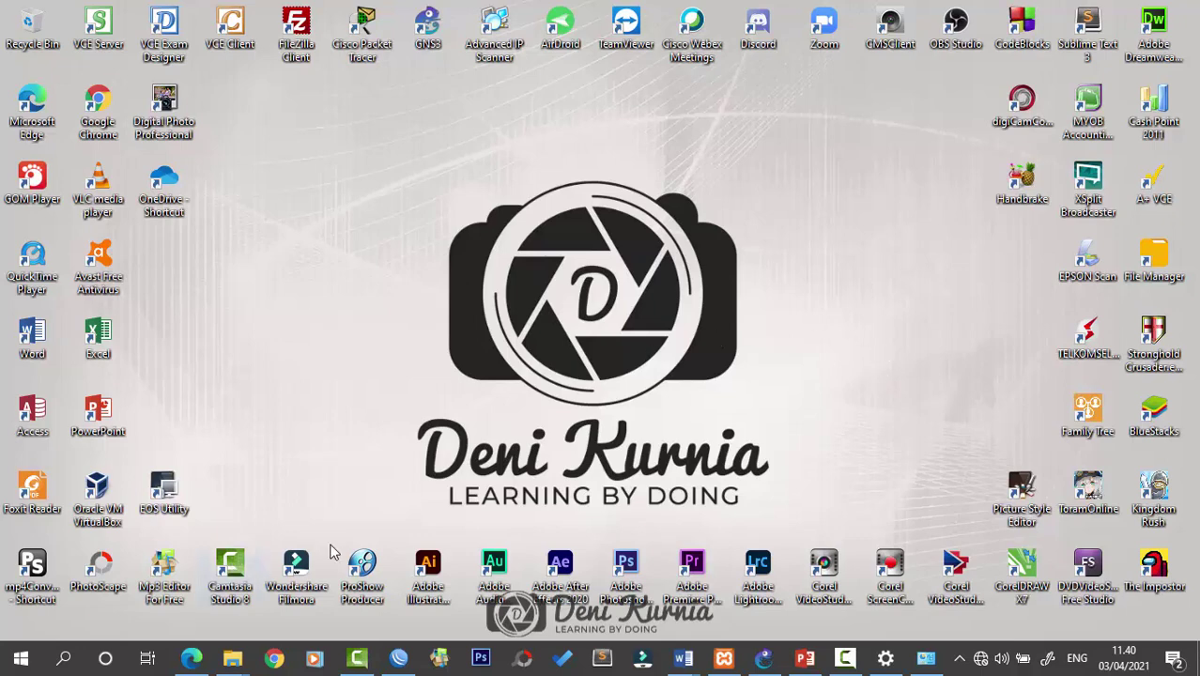
Search 'fi' in the Start menu, correcting a typo, and launch FileZilla from the results
click(21, 659)
scroll(94, 507, down, 2)
text(ft)
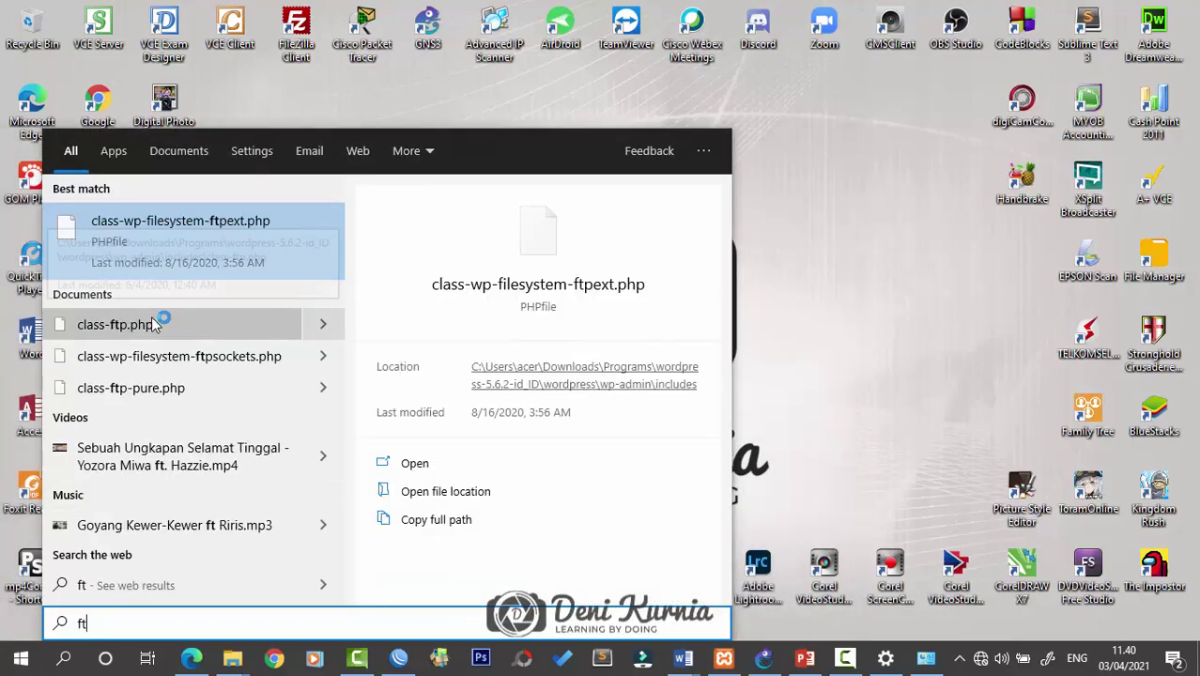
key(BackSpace)
text(i)
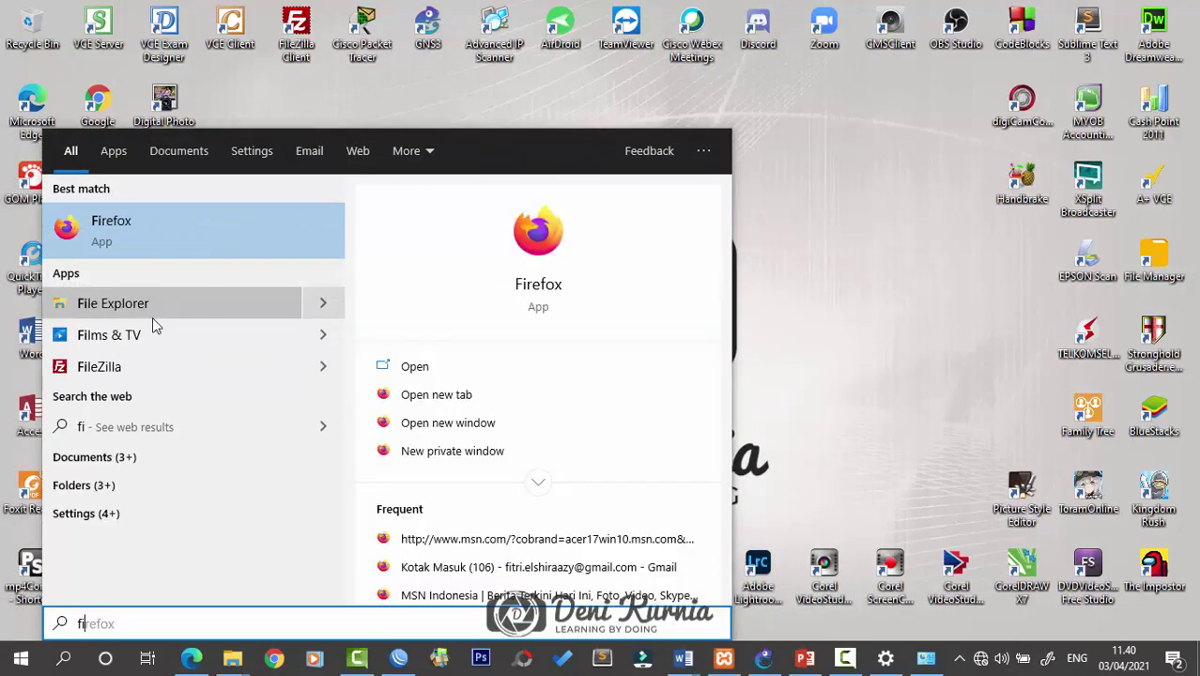
click(171, 364)
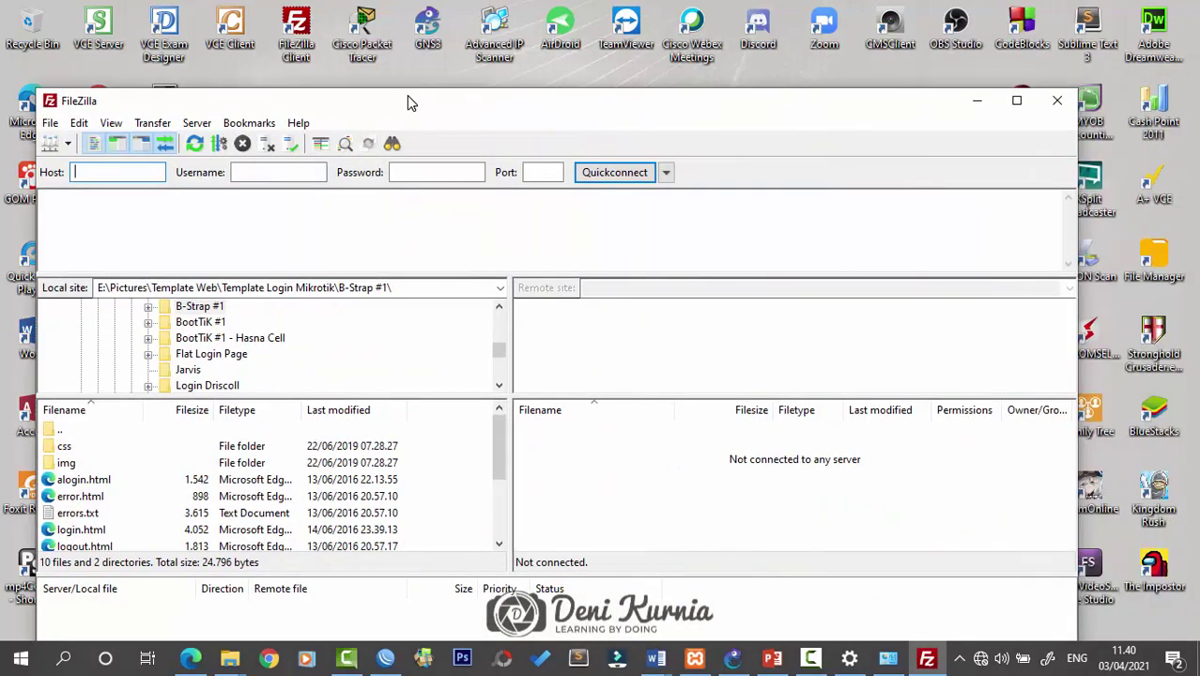
Maximize FileZilla and enter host 192.168.10.1, username admin and port 21
double_click(409, 100)
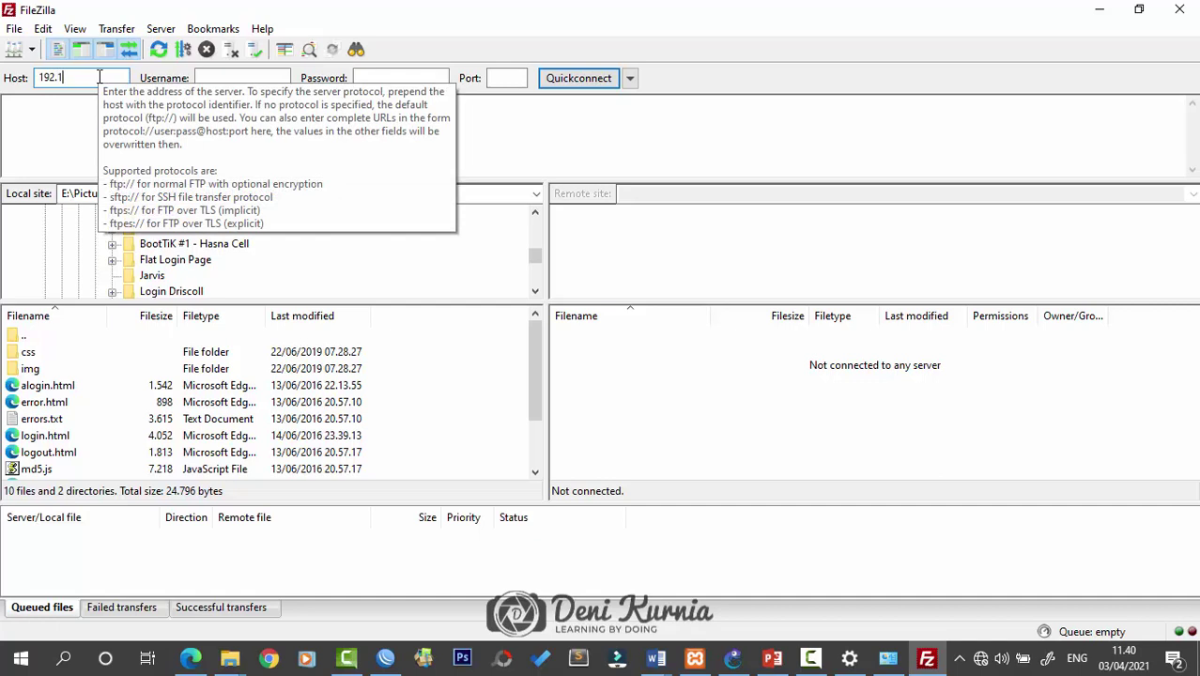
click(99, 77)
text(192.168.10.1)
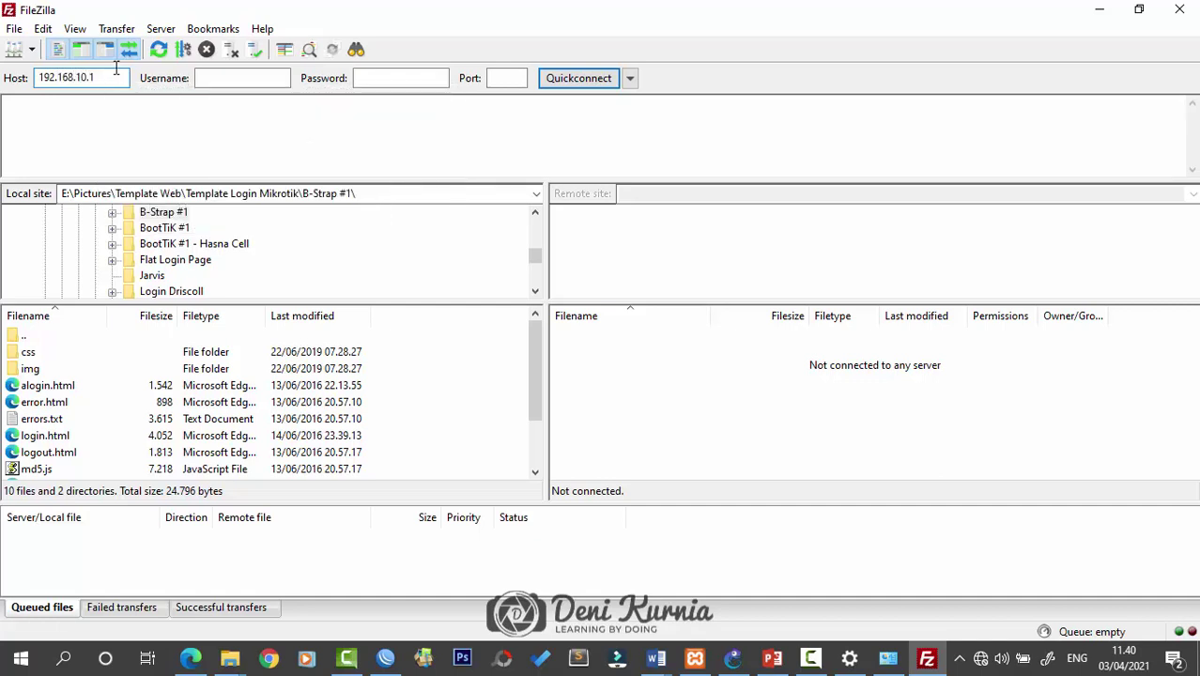
click(219, 77)
text(admin)
key(Tab)
click(505, 79)
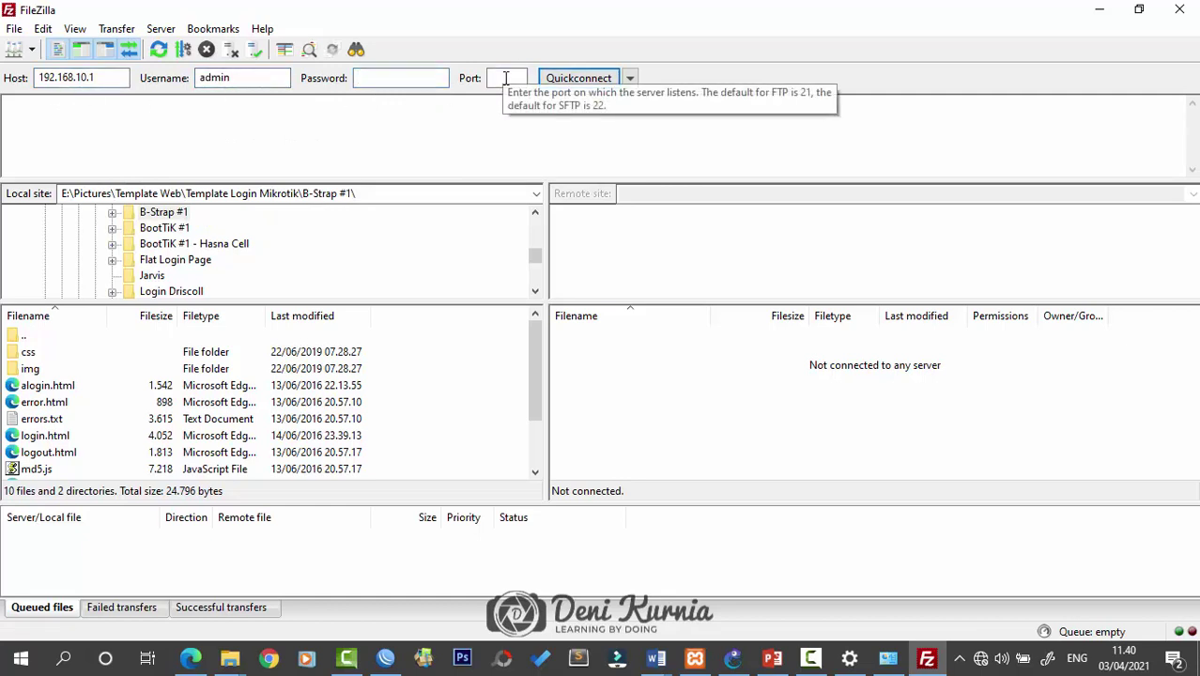
text(21)
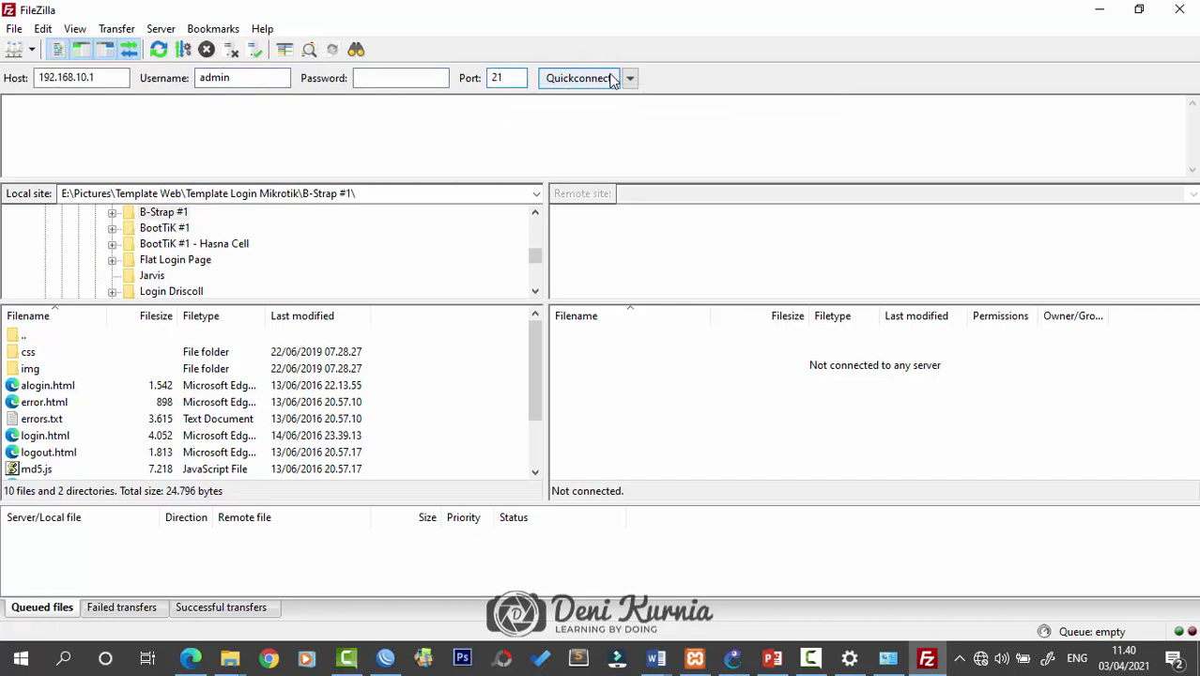
Quickconnect to the router over FTP, accepting the insecure connection warning
click(629, 77)
click(580, 83)
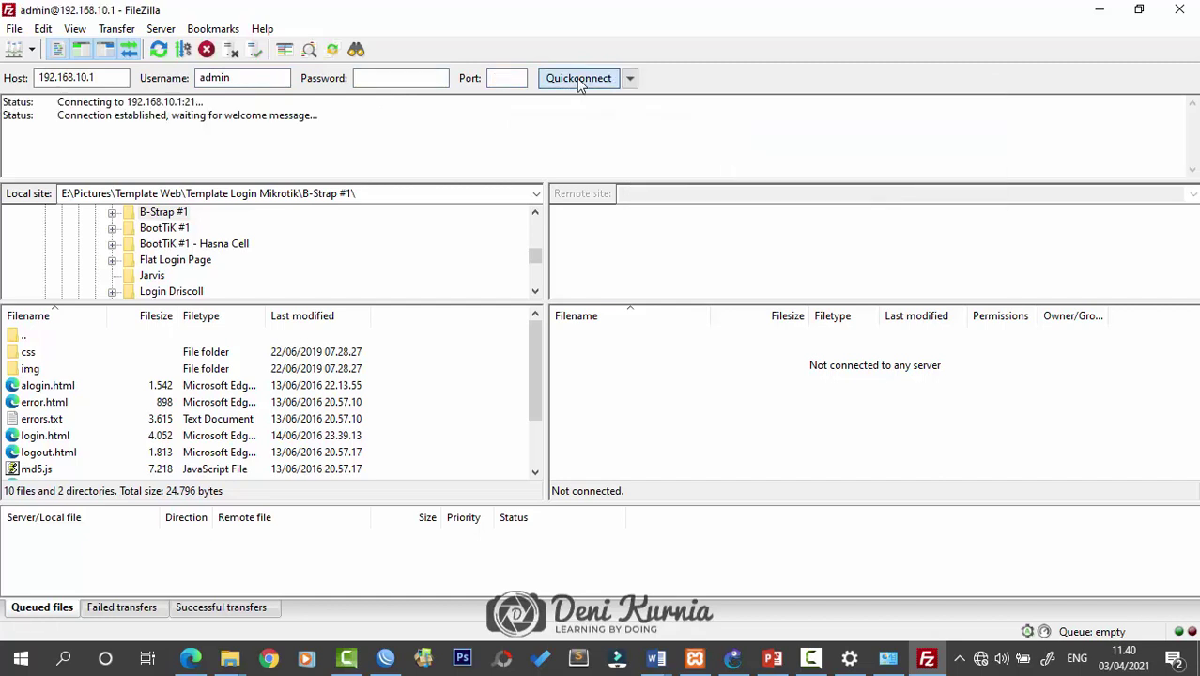
click(631, 394)
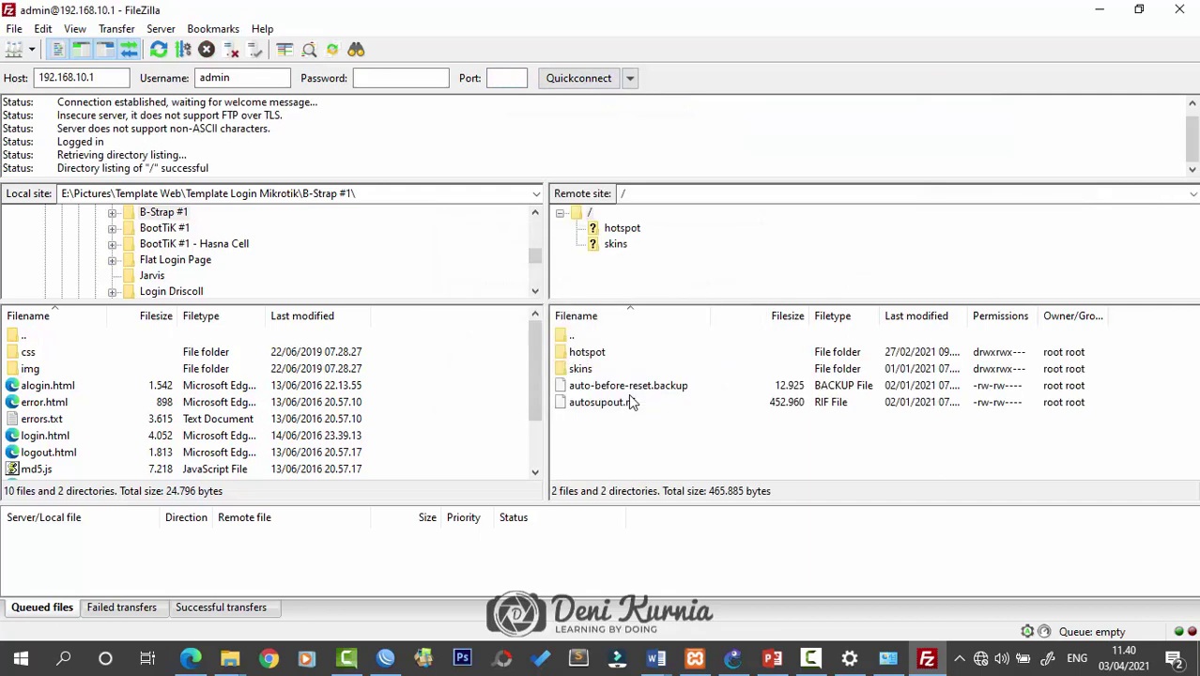
Browse the remote hotspot, skins and auto-before-reset.backup entries, then return to WinBox
click(610, 352)
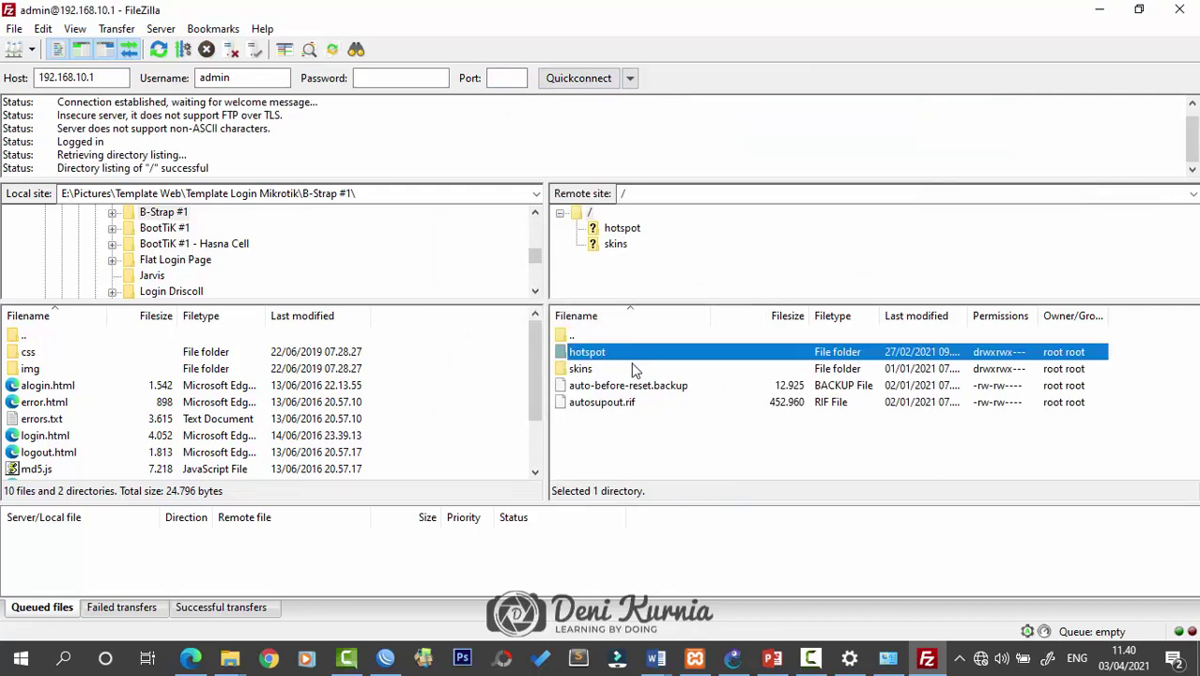
click(631, 368)
click(625, 380)
click(629, 353)
click(631, 368)
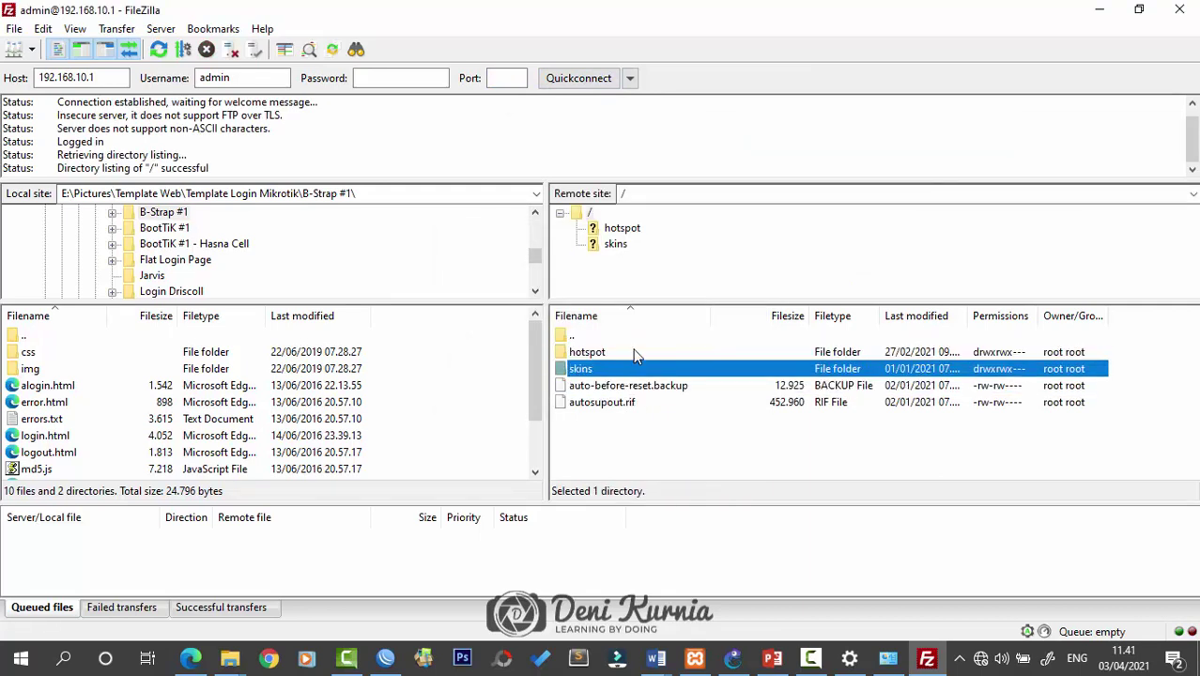
click(385, 657)
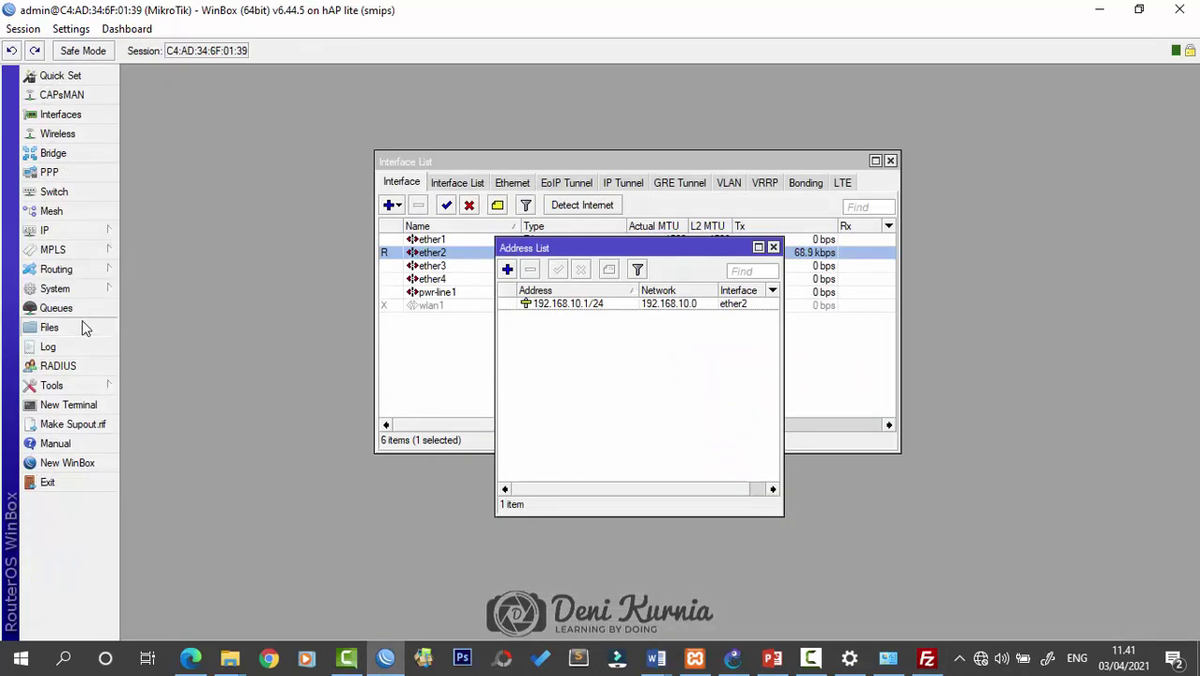
Open WinBox's File List, scroll its 32 items and select skins, then minimize WinBox and FileZilla
click(81, 326)
scroll(507, 319, down, 4)
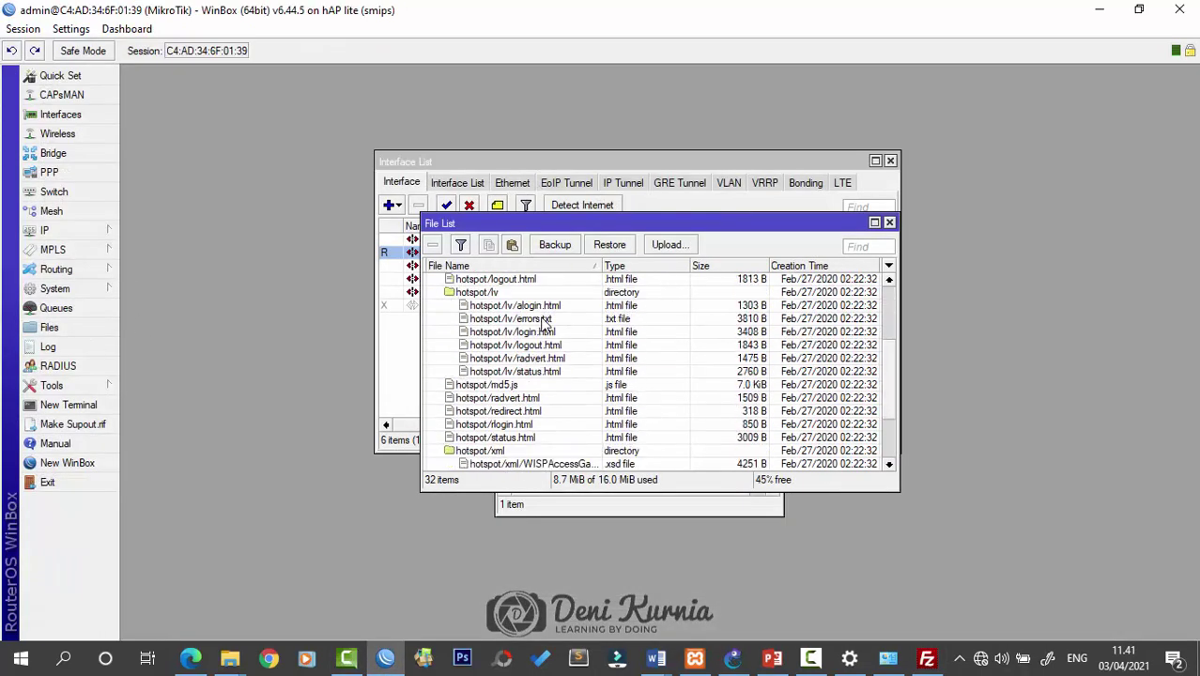
scroll(543, 322, down, 1)
scroll(526, 319, up, 4)
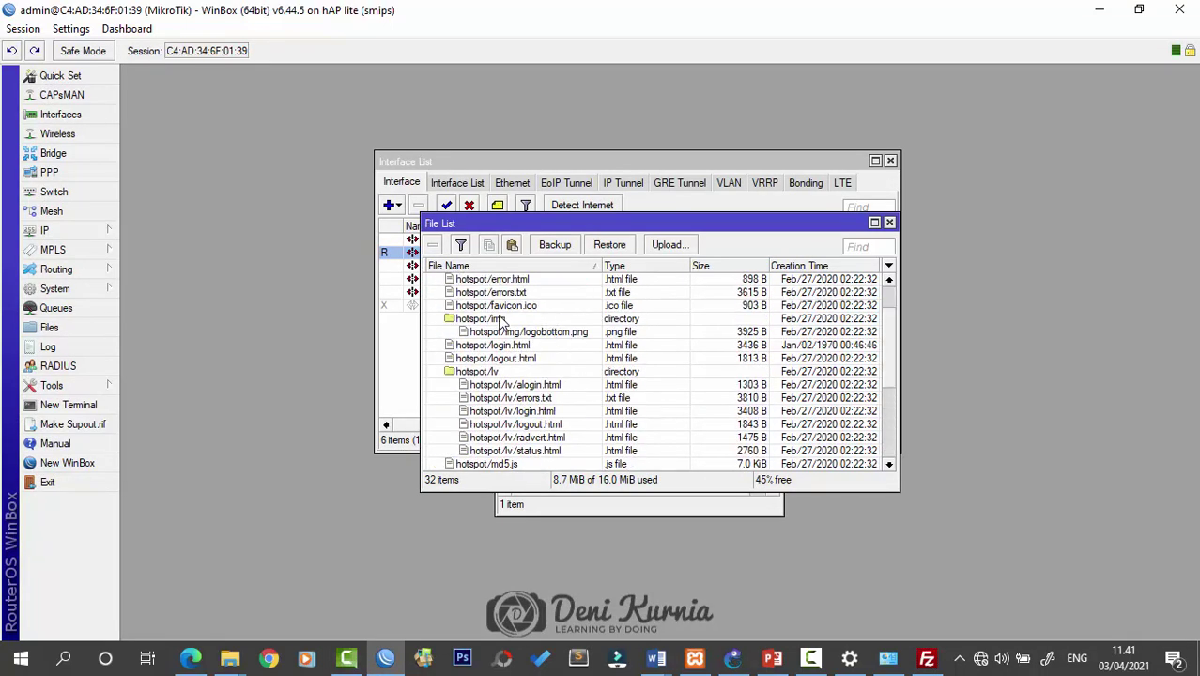
scroll(488, 297, down, 6)
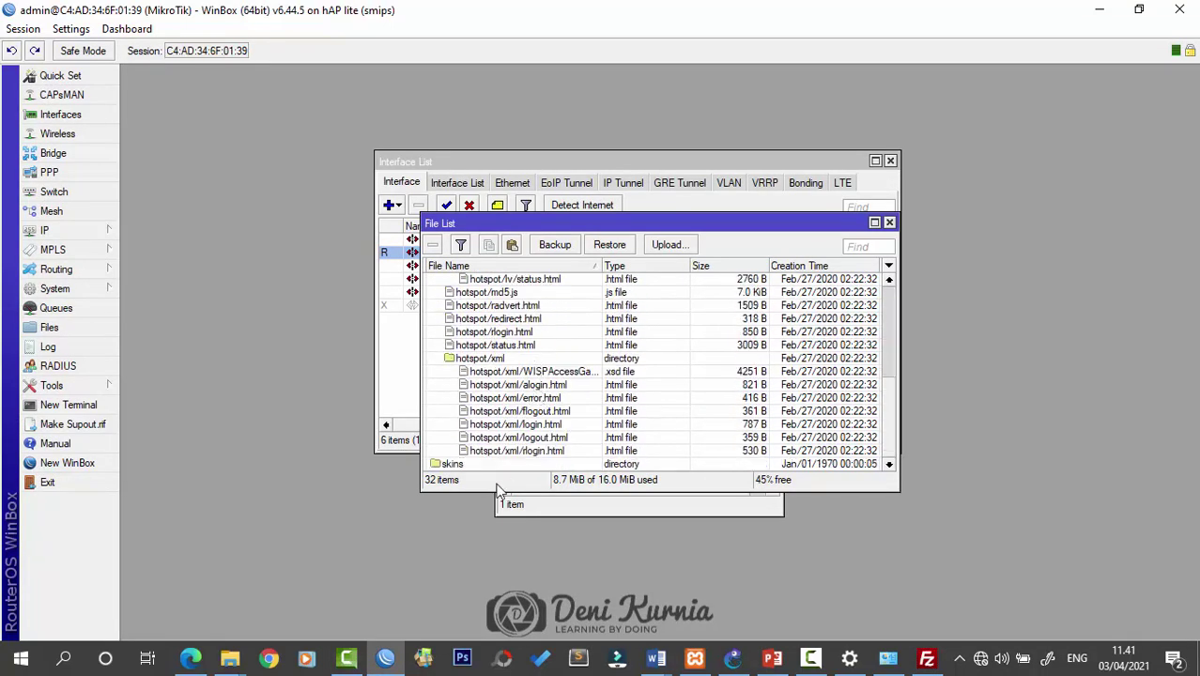
click(458, 464)
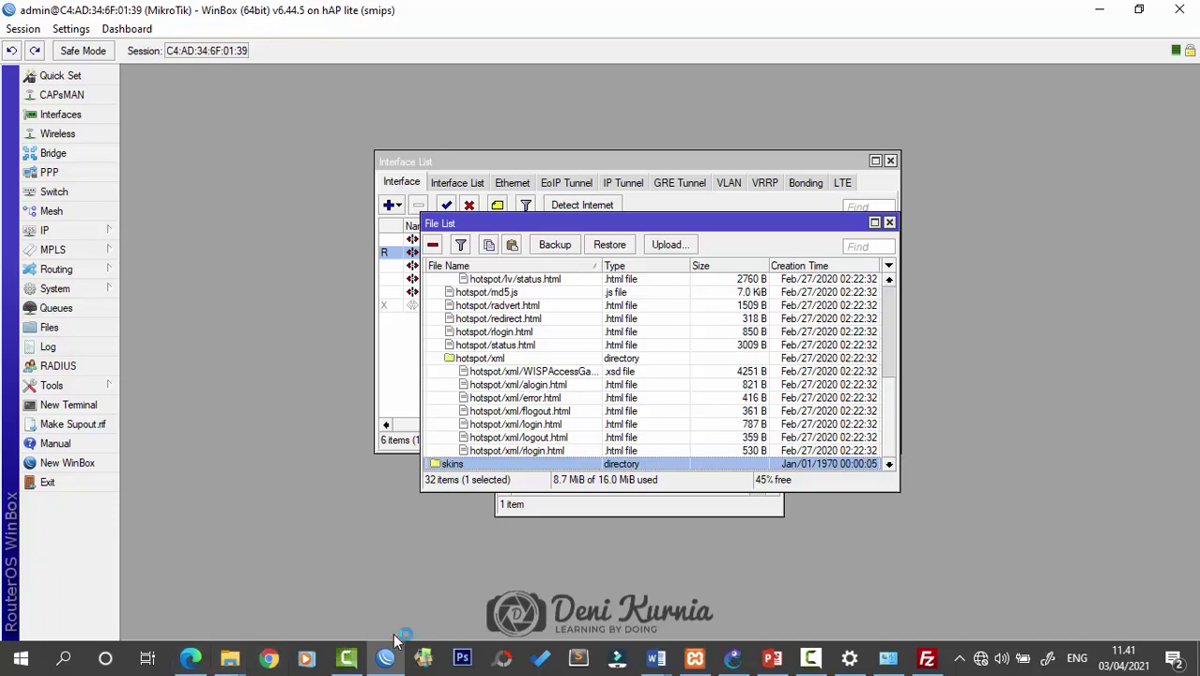
click(1099, 9)
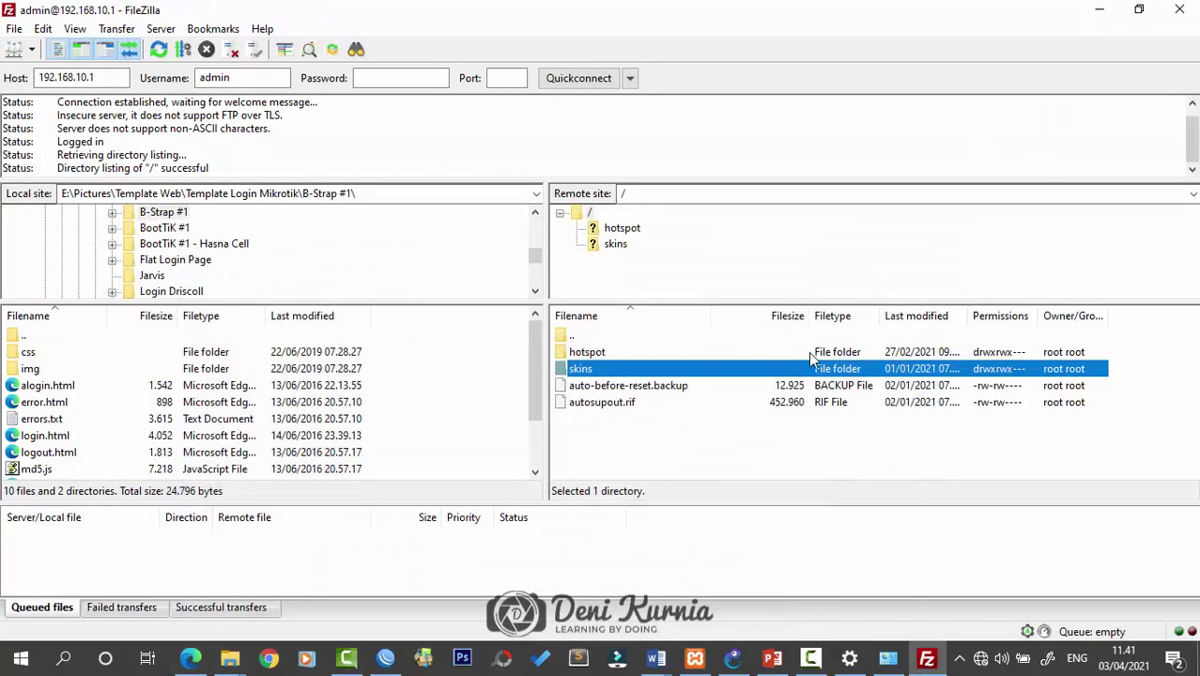
click(1099, 10)
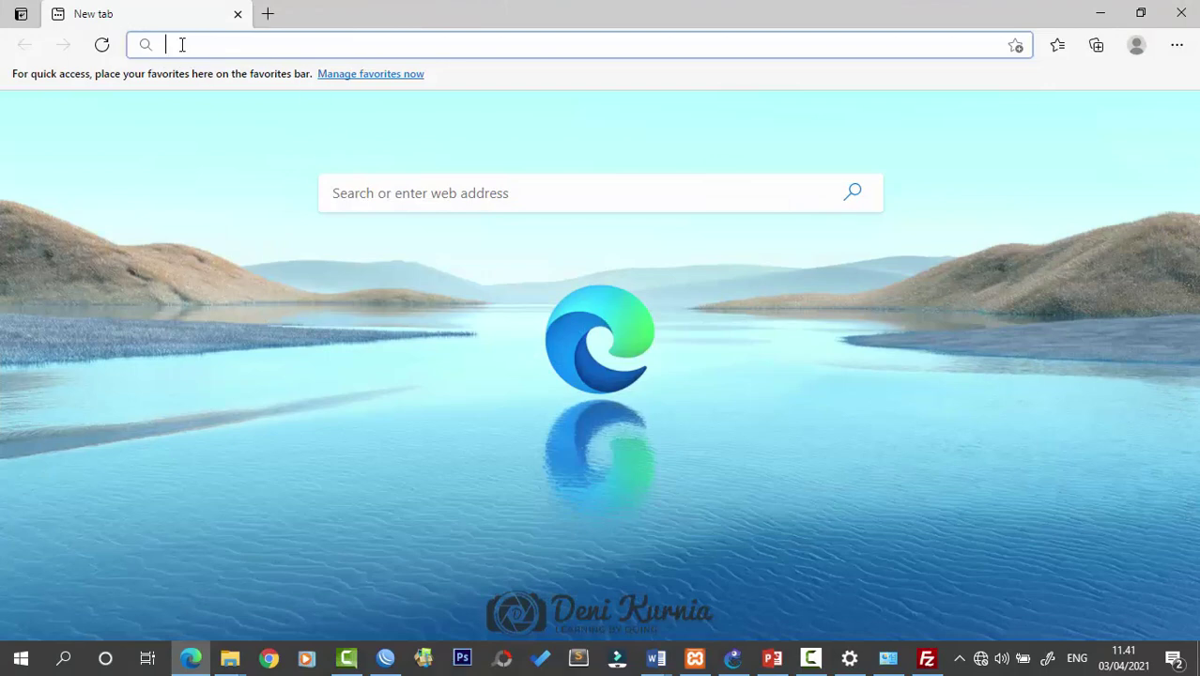
Load 192.168.10.1 in Edge, switch from Quick Set to full WebFig's interface list, then minimize Edge
text(1)
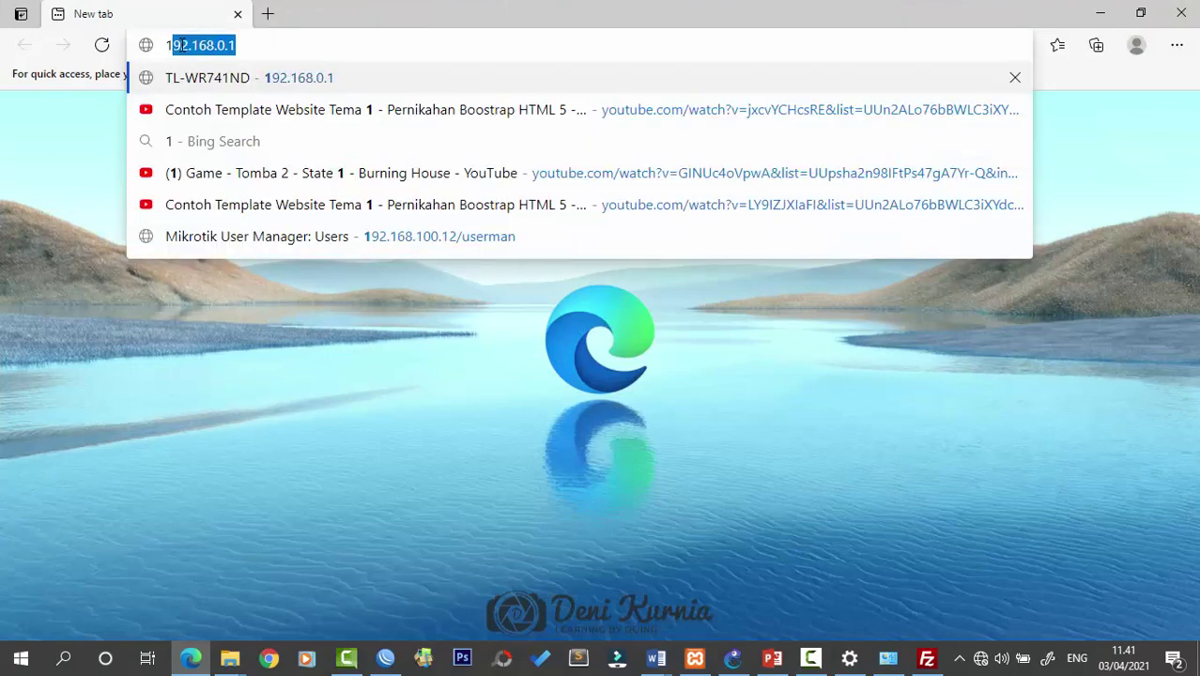
text(92.168.10.1)
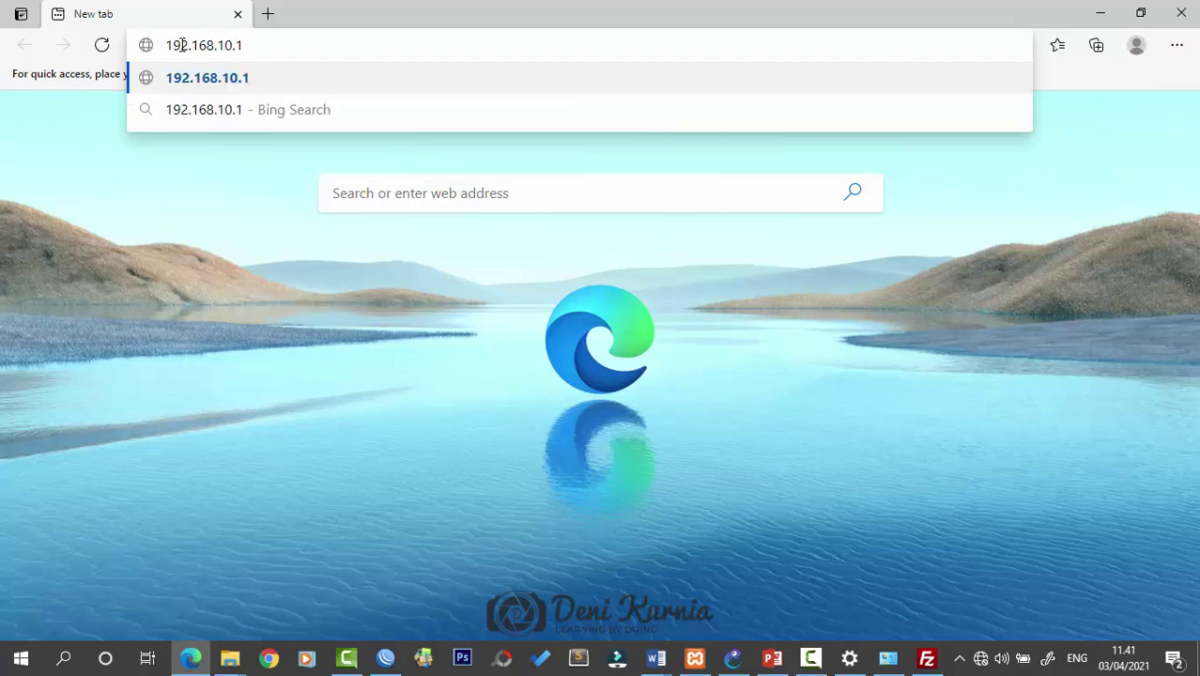
key(Return)
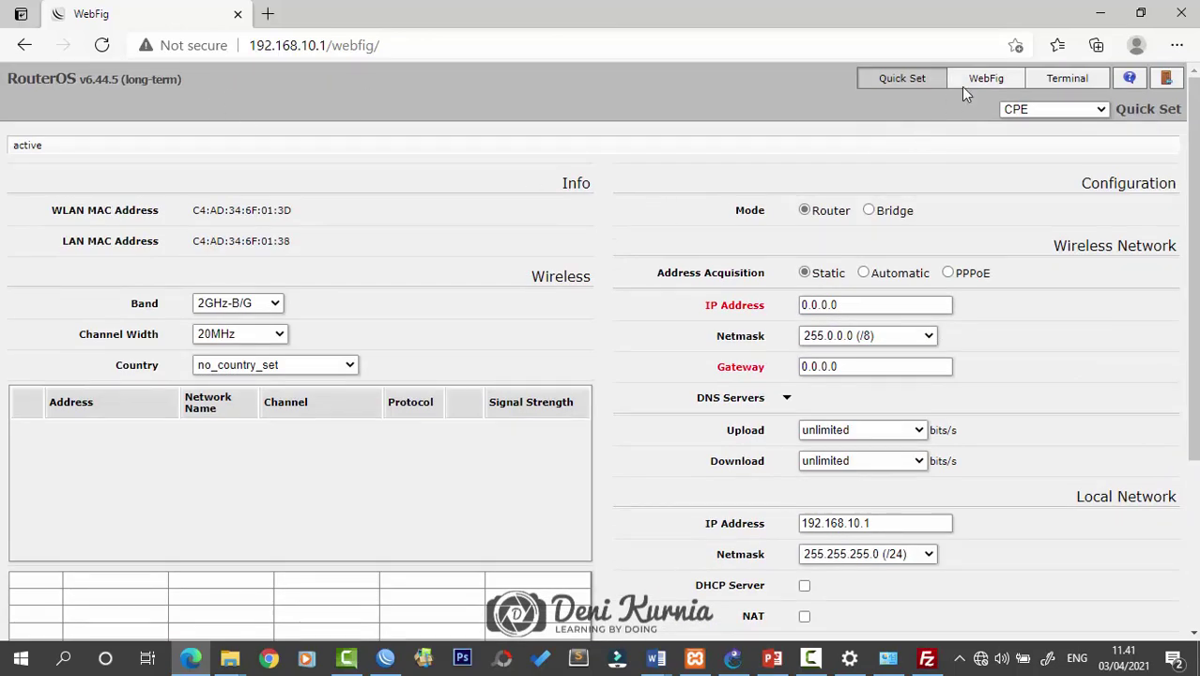
click(976, 83)
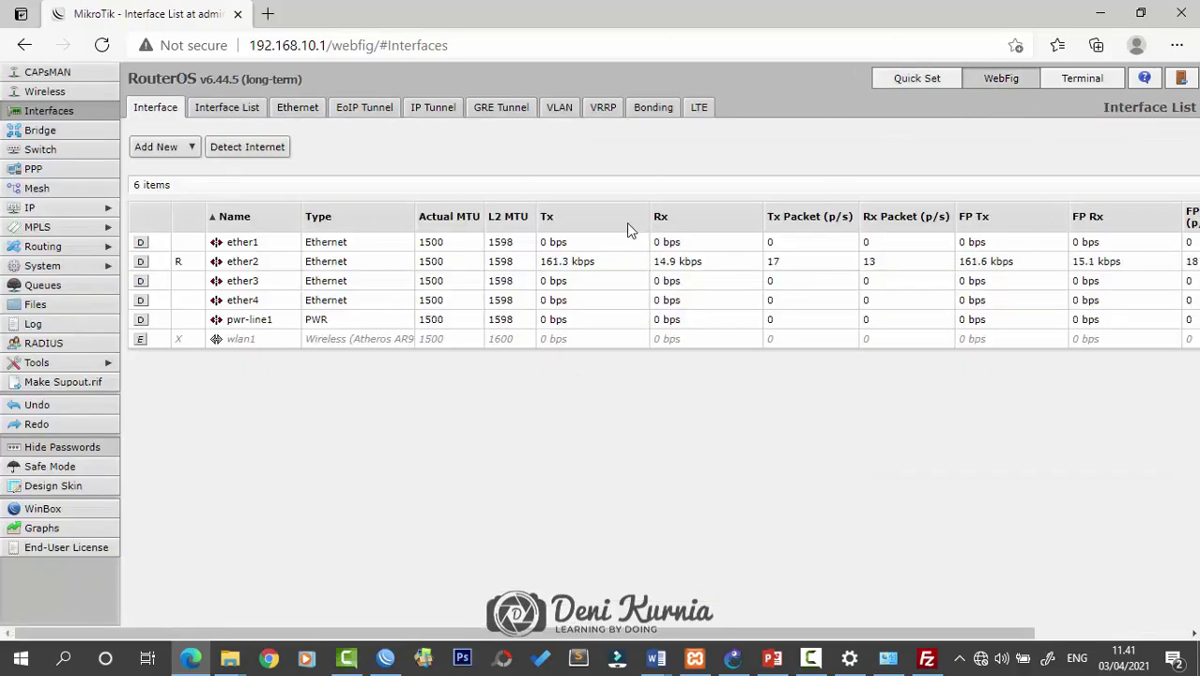
click(1100, 12)
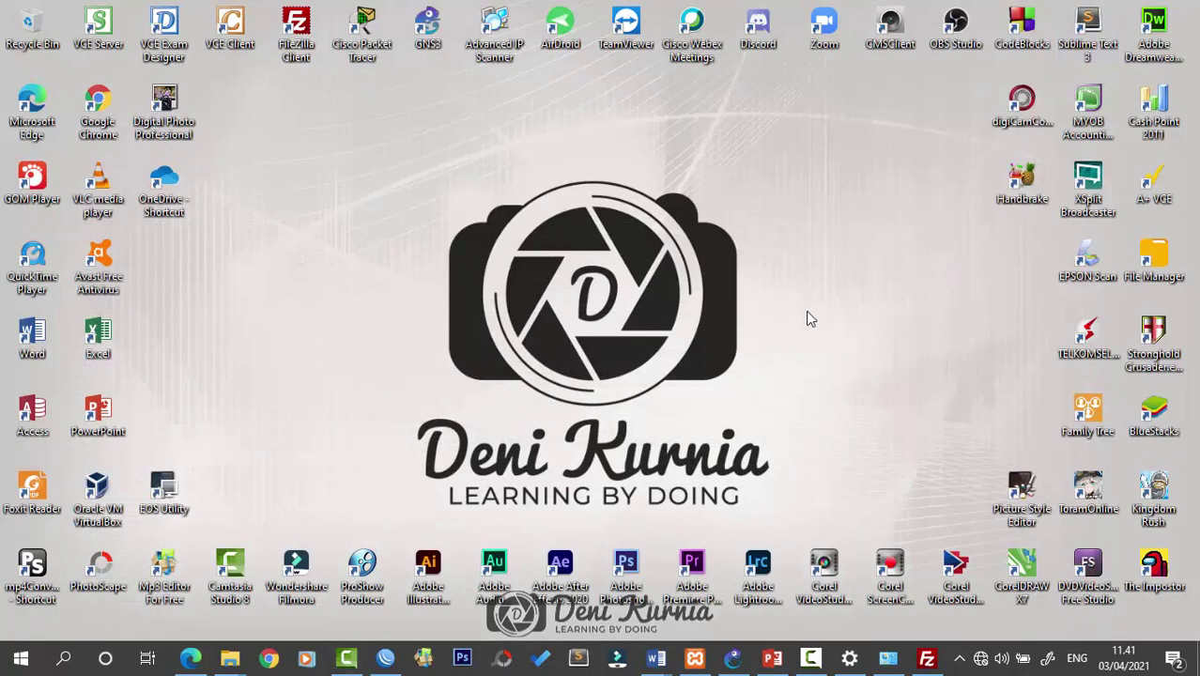
Revisit slide 46's access-methods table in PowerPoint, then go back to WinBox's File List
click(773, 659)
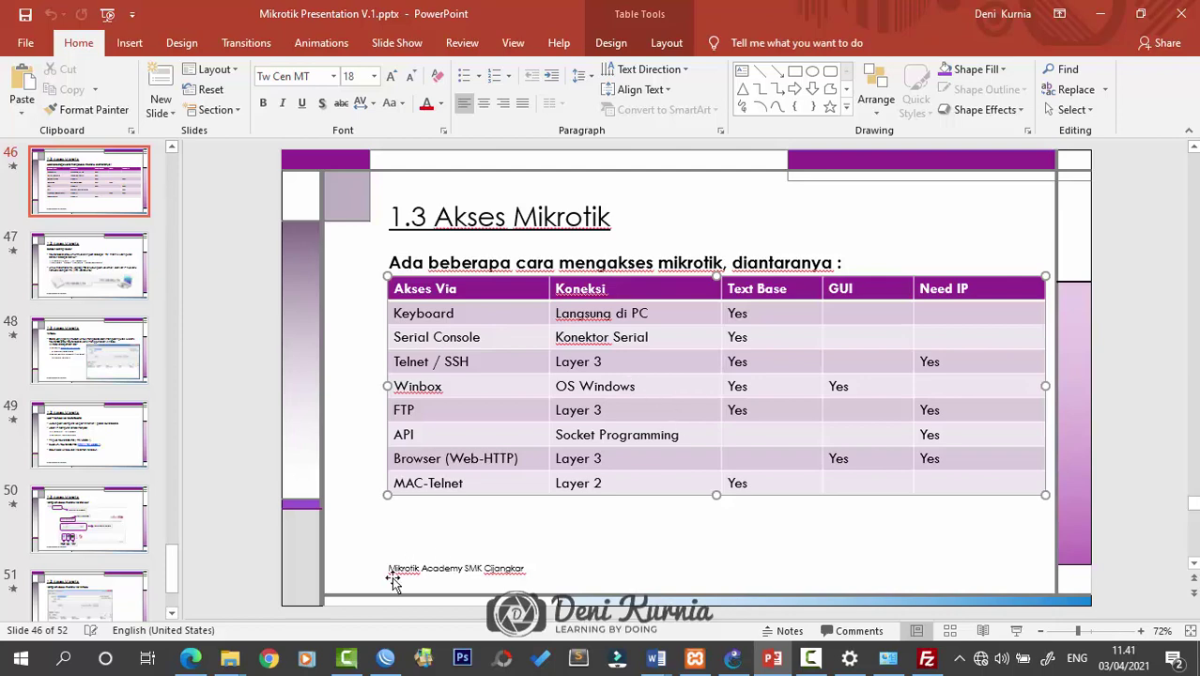
click(385, 657)
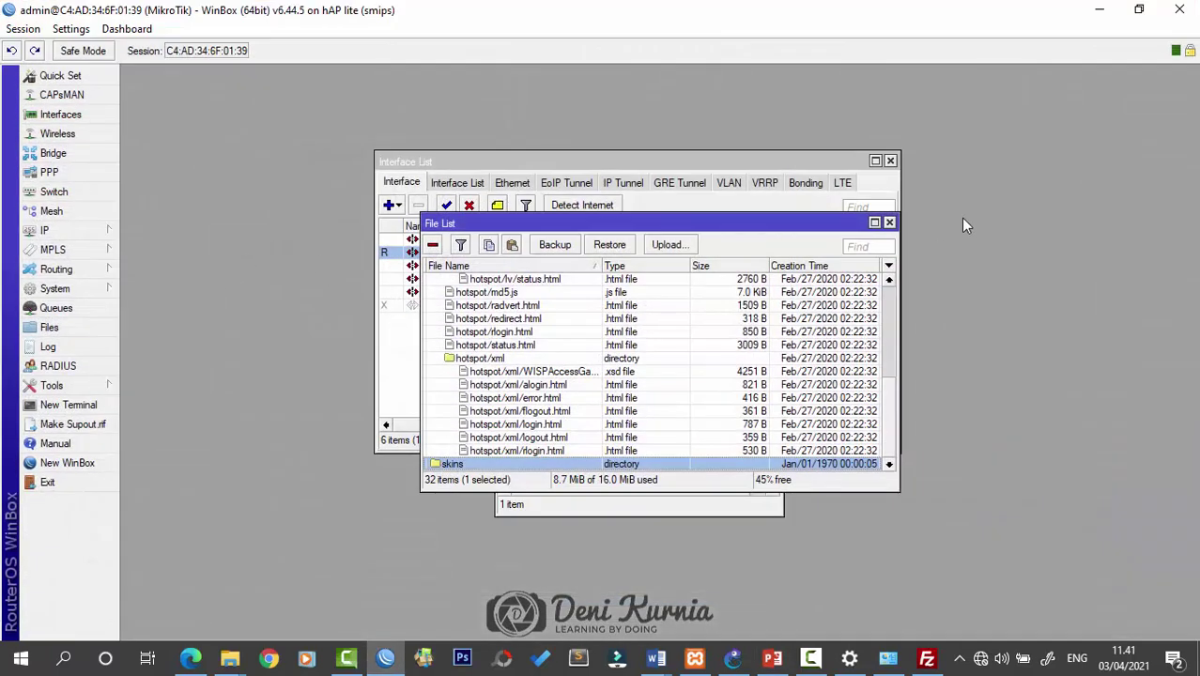
Close WinBox's File, Address and Interface List windows, then minimize WinBox and PowerPoint
click(890, 223)
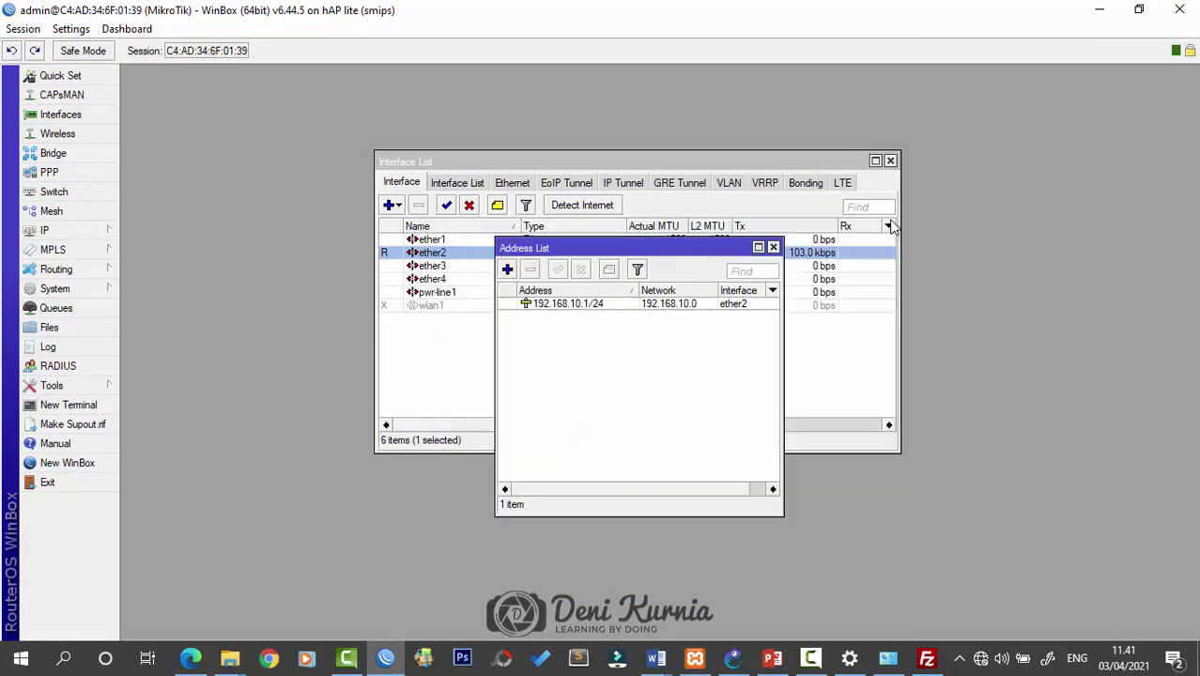
click(772, 247)
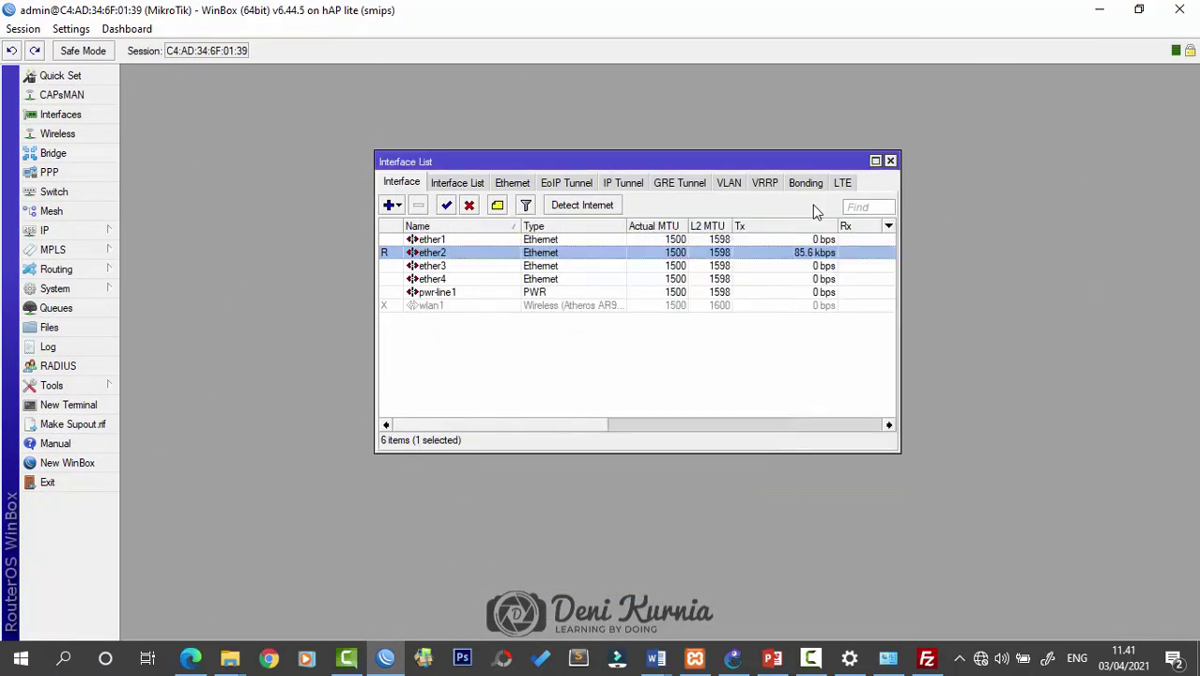
click(889, 160)
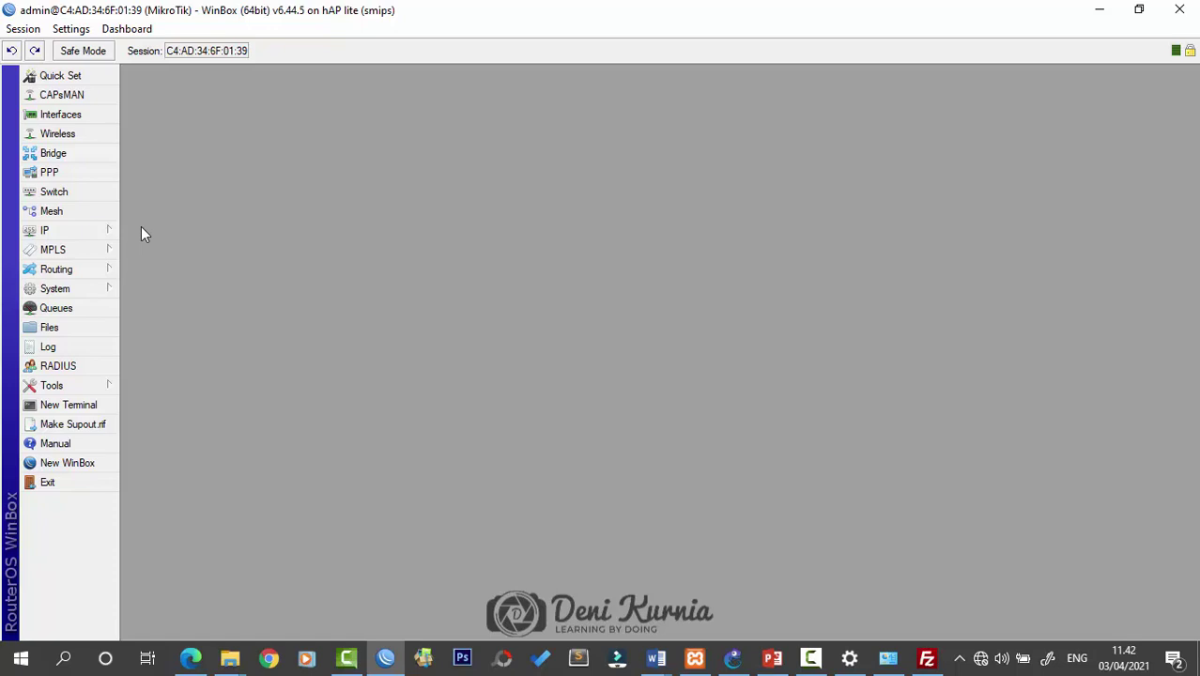
click(1098, 11)
click(1101, 15)
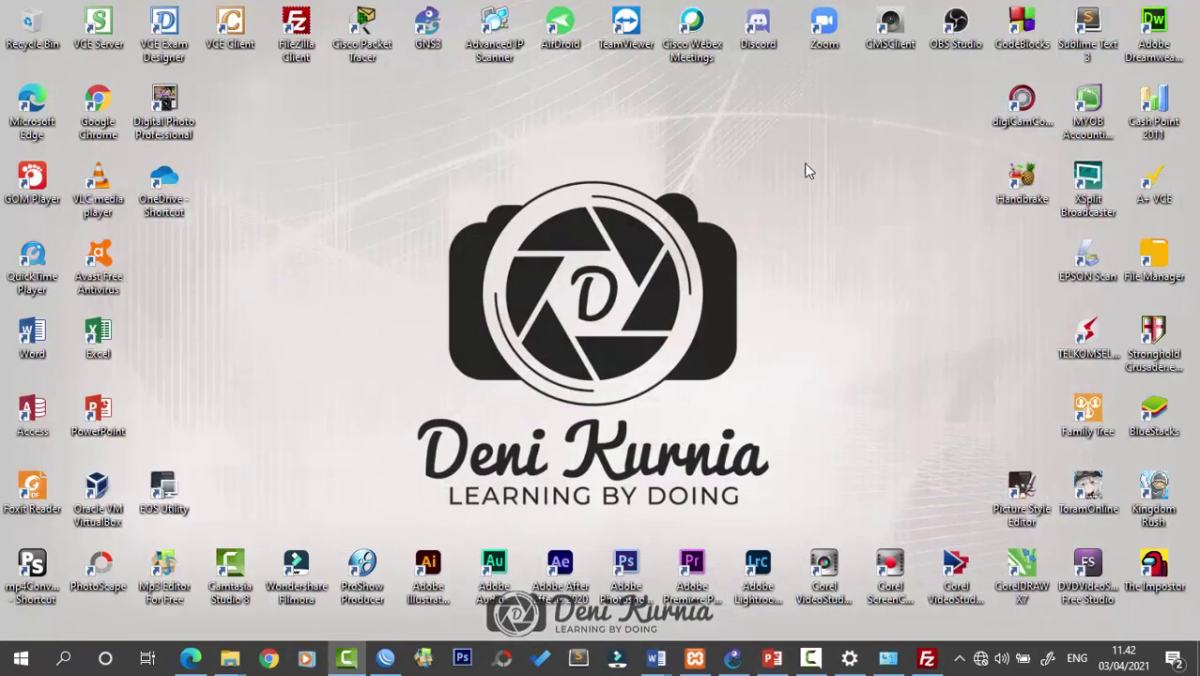